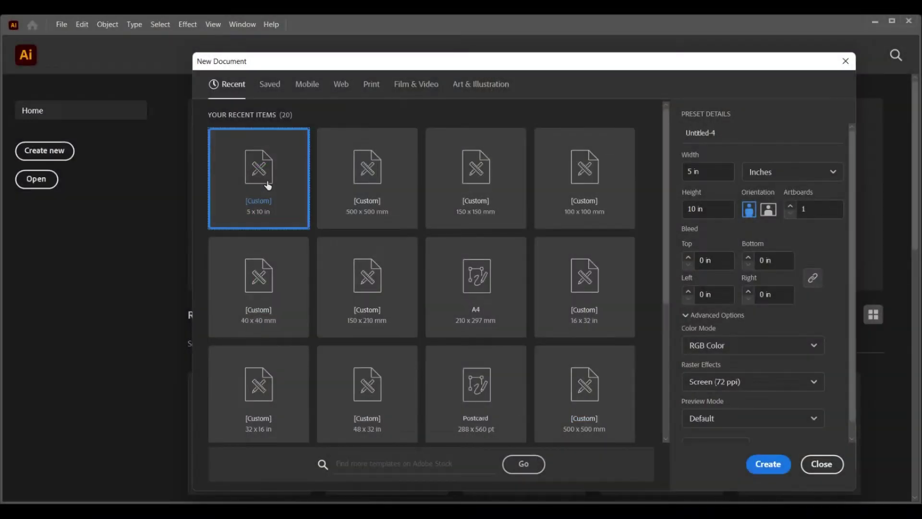
Create a 5 x 10 in RGB document and add a rectangle 2 in wide and 7 in high
{"action": "left_click", "coordinate": [779, 466]}
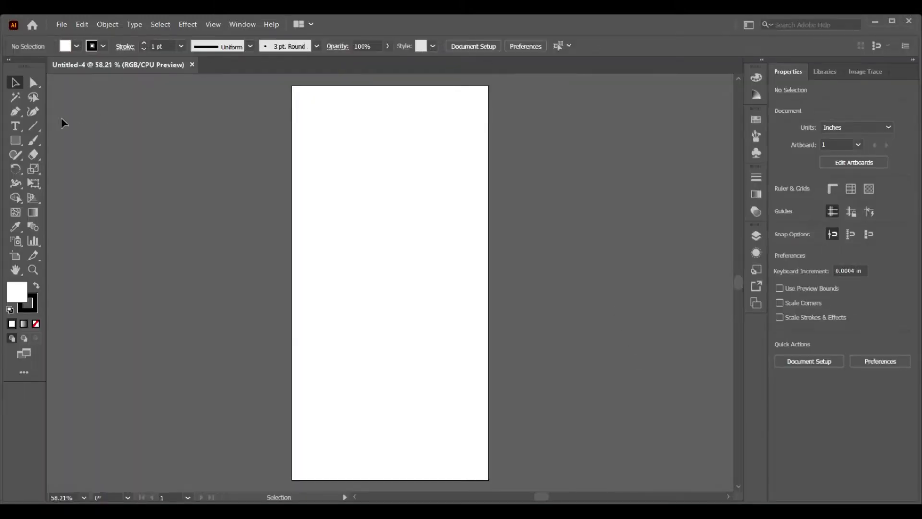
{"action": "left_click", "coordinate": [15, 142]}
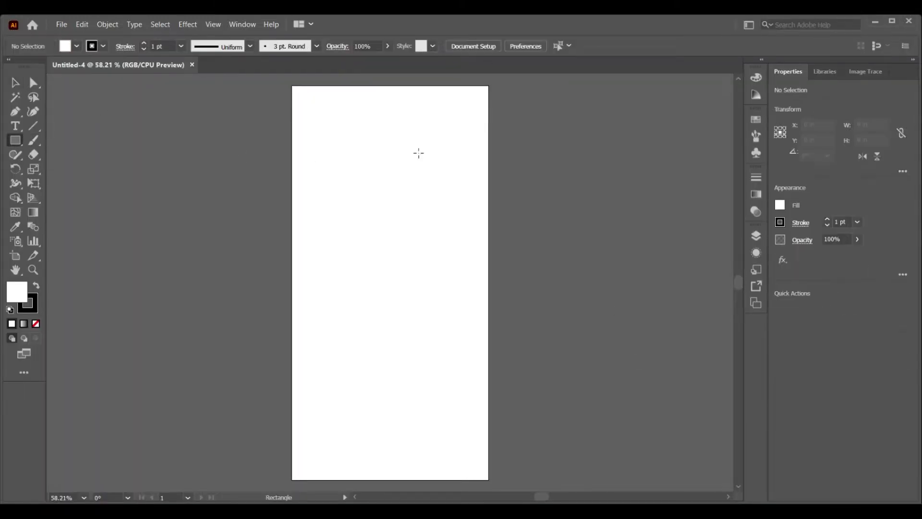
{"action": "left_click", "coordinate": [357, 164]}
{"action": "key", "text": "Return"}
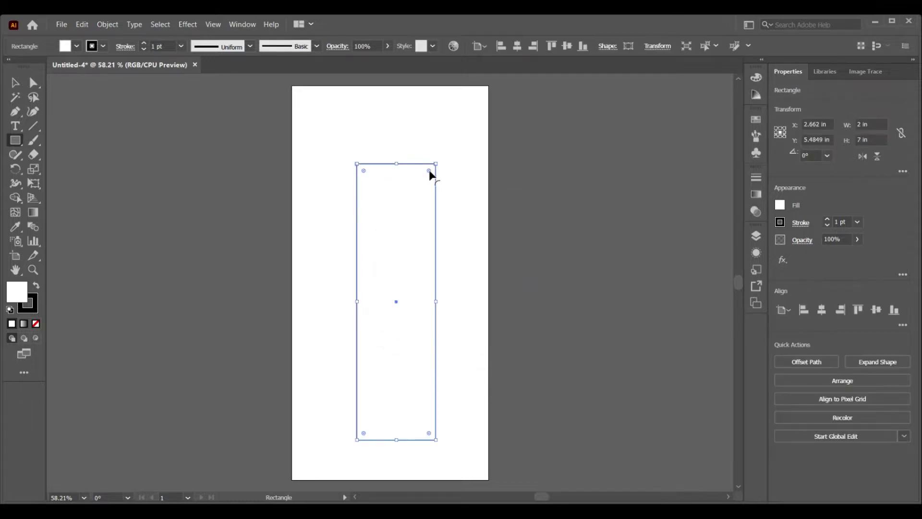
Round all four corners of the rectangle slightly and paste a duplicate of it
{"action": "left_click", "coordinate": [15, 82]}
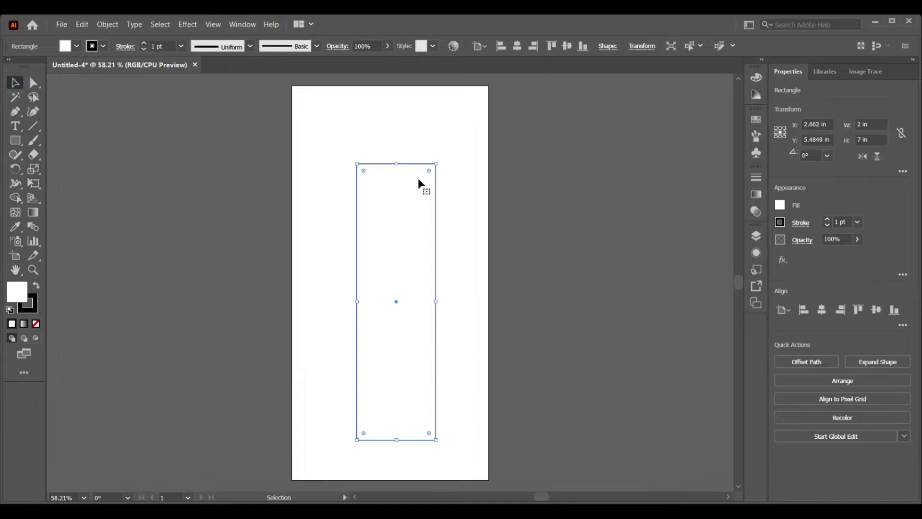
{"action": "left_click_drag", "start_coordinate": [428, 170], "coordinate": [429, 180]}
{"action": "key", "text": "ctrl+c"}
{"action": "key", "text": "ctrl+v"}
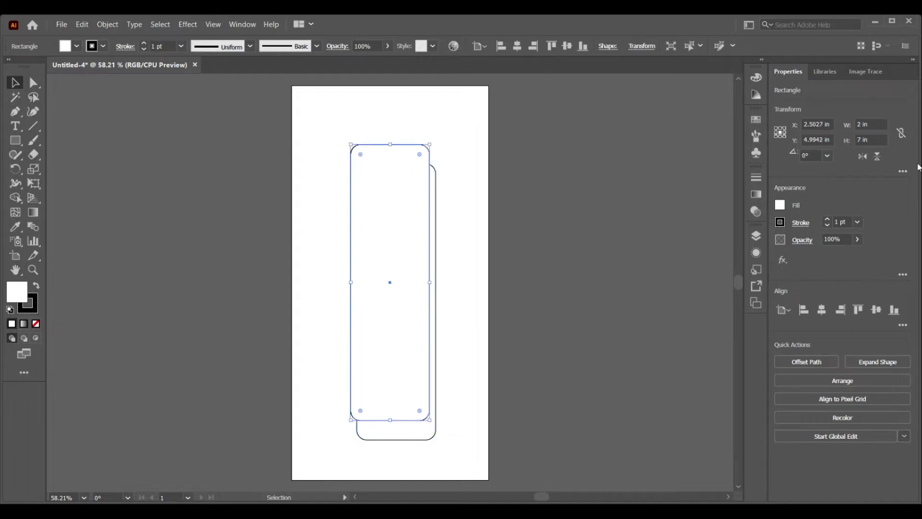
Remove the fill from both rounded rectangles, leaving only their outlines
{"action": "left_click", "coordinate": [780, 205]}
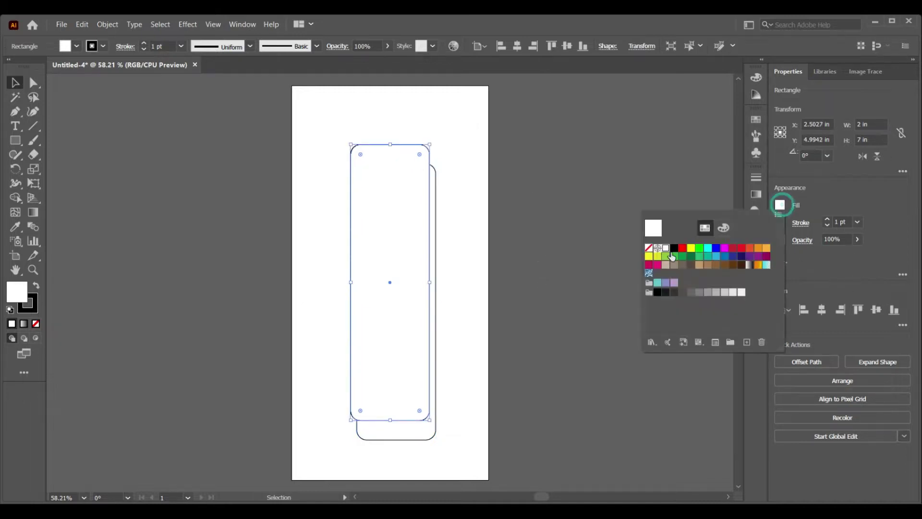
{"action": "left_click", "coordinate": [648, 248]}
{"action": "left_click", "coordinate": [452, 401]}
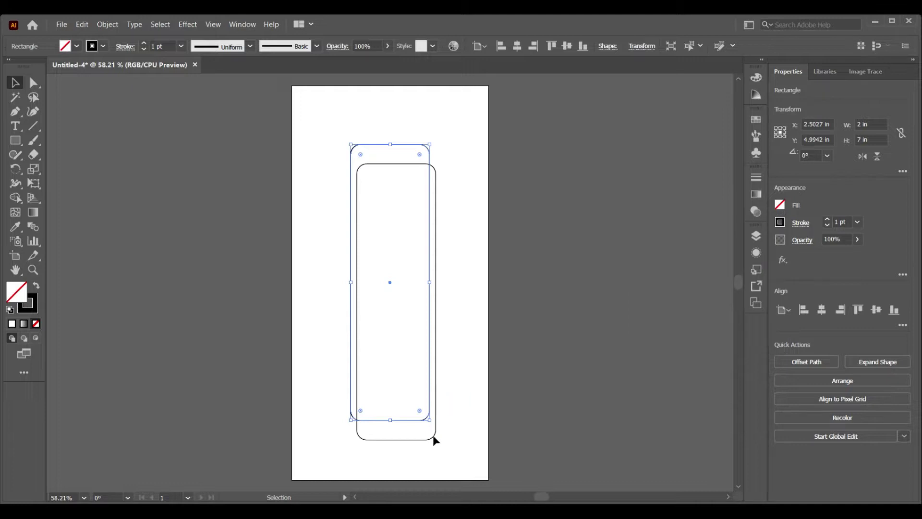
{"action": "left_click", "coordinate": [434, 436]}
{"action": "left_click", "coordinate": [780, 205]}
{"action": "left_click", "coordinate": [648, 248]}
{"action": "left_click", "coordinate": [589, 232]}
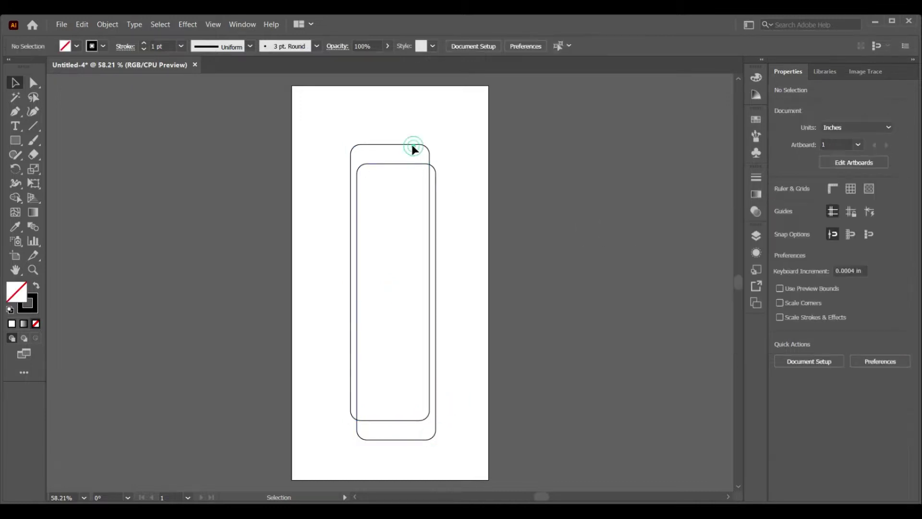
Resize the duplicate rectangle to 1.7 in wide and 6.2 in high
{"action": "left_click", "coordinate": [413, 145]}
{"action": "left_click", "coordinate": [875, 124]}
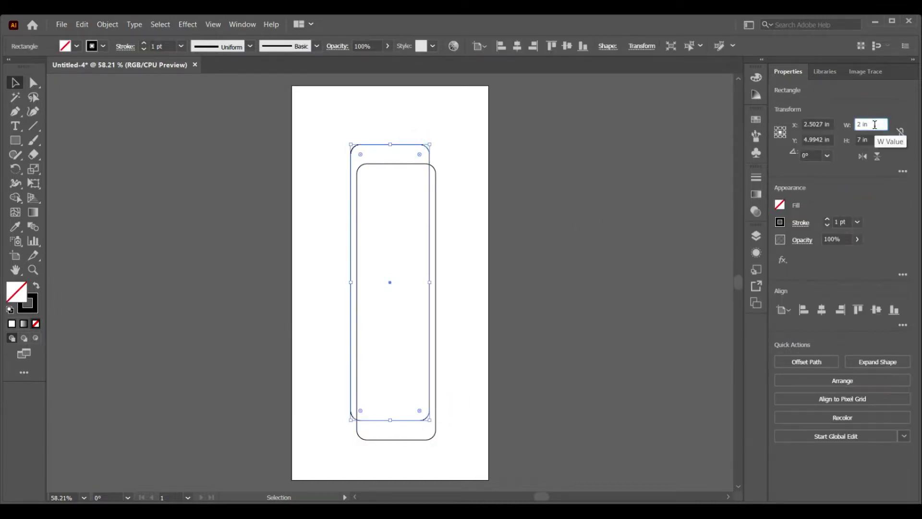
{"action": "type", "text": "1.7"}
{"action": "left_click", "coordinate": [878, 139]}
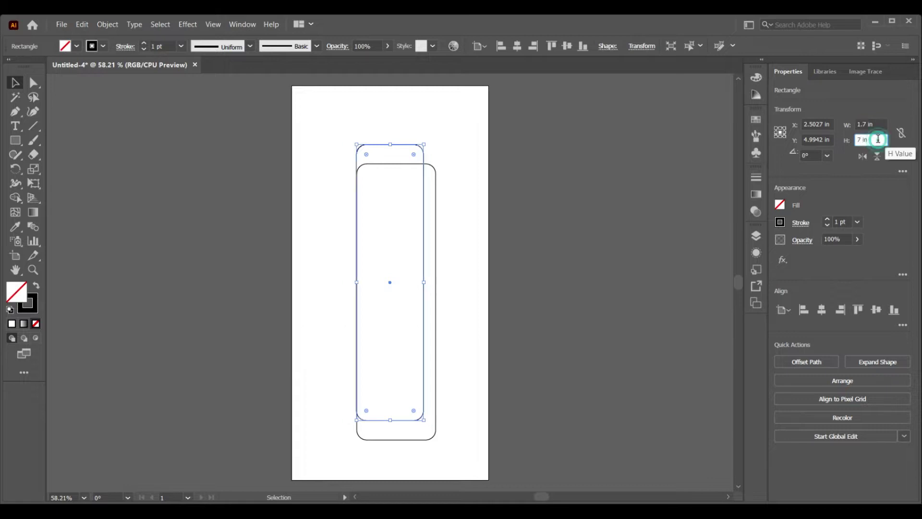
{"action": "type", "text": "6.2"}
{"action": "key", "text": "Return"}
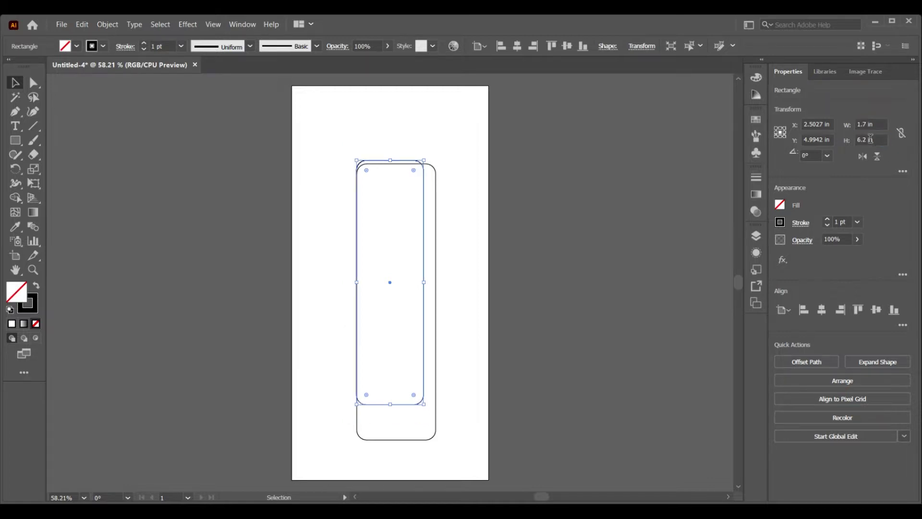
{"action": "left_click", "coordinate": [586, 290]}
Move the smaller rectangle inside the larger one, centre them horizontally, and lower it toward the bottom edge
{"action": "left_click_drag", "start_coordinate": [399, 405], "coordinate": [406, 407]}
{"action": "left_click_drag", "start_coordinate": [507, 413], "coordinate": [242, 323]}
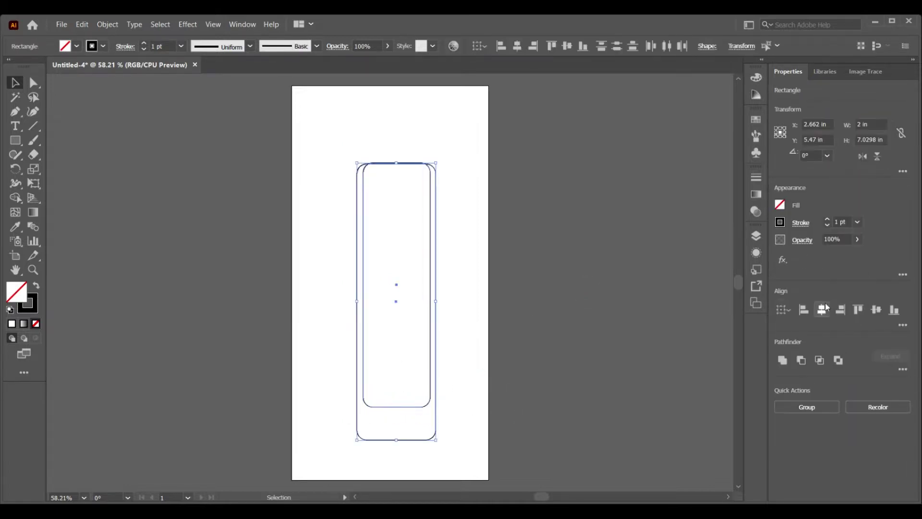
{"action": "left_click", "coordinate": [823, 307]}
{"action": "left_click", "coordinate": [623, 296]}
{"action": "left_click_drag", "start_coordinate": [407, 408], "coordinate": [409, 430]}
{"action": "left_click_drag", "start_coordinate": [475, 459], "coordinate": [315, 365]}
{"action": "left_click", "coordinate": [498, 434]}
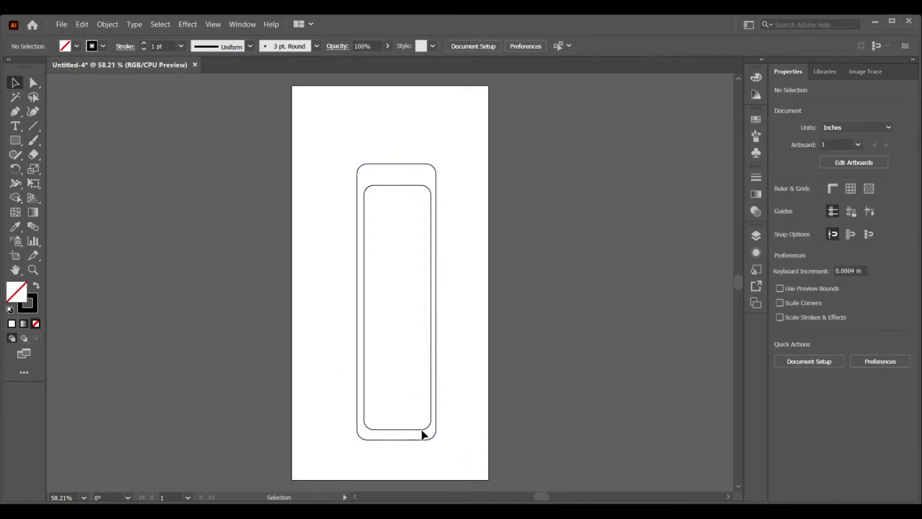
Lower the inner rectangle slightly to even out the bottom margin and centre it horizontally within the outer rectangle
{"action": "left_click_drag", "start_coordinate": [420, 430], "coordinate": [420, 433]}
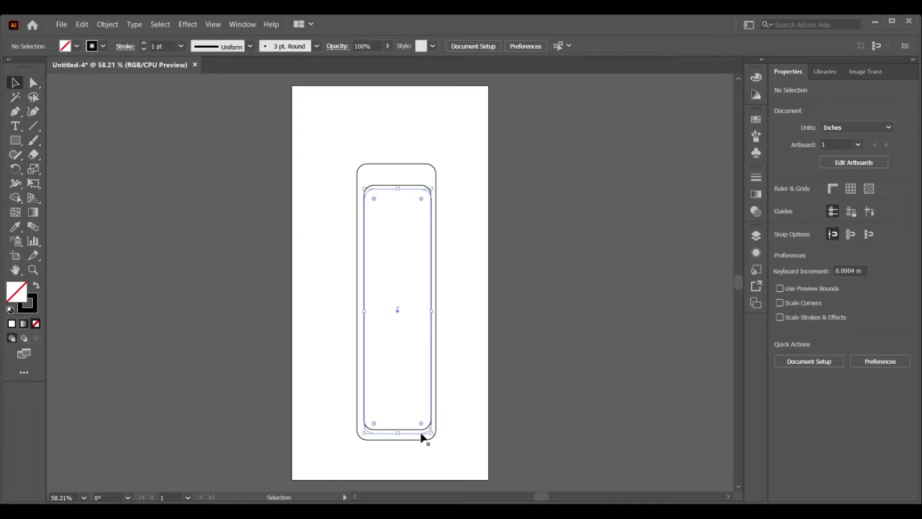
{"action": "left_click", "coordinate": [466, 447]}
{"action": "left_click_drag", "start_coordinate": [469, 458], "coordinate": [288, 345]}
{"action": "left_click", "coordinate": [621, 310]}
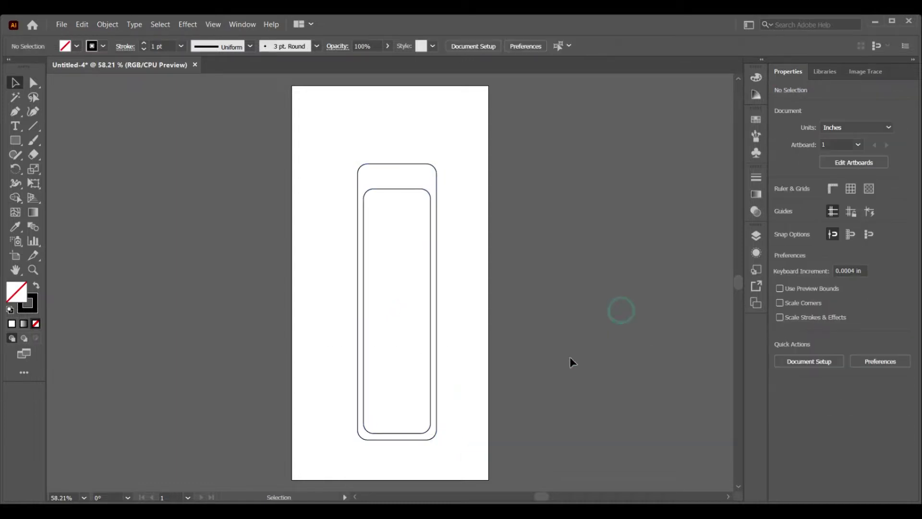
{"action": "left_click", "coordinate": [425, 429]}
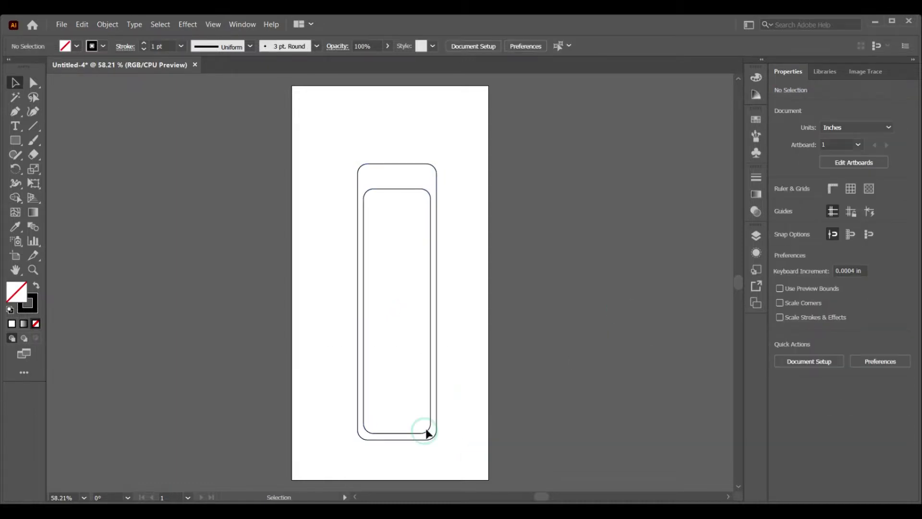
{"action": "left_click", "coordinate": [605, 264]}
{"action": "left_click", "coordinate": [649, 320]}
Add a 0.3 in diameter circle above the rectangles with the Ellipse tool
{"action": "left_click_drag", "start_coordinate": [15, 140], "coordinate": [72, 167]}
{"action": "left_click", "coordinate": [398, 126]}
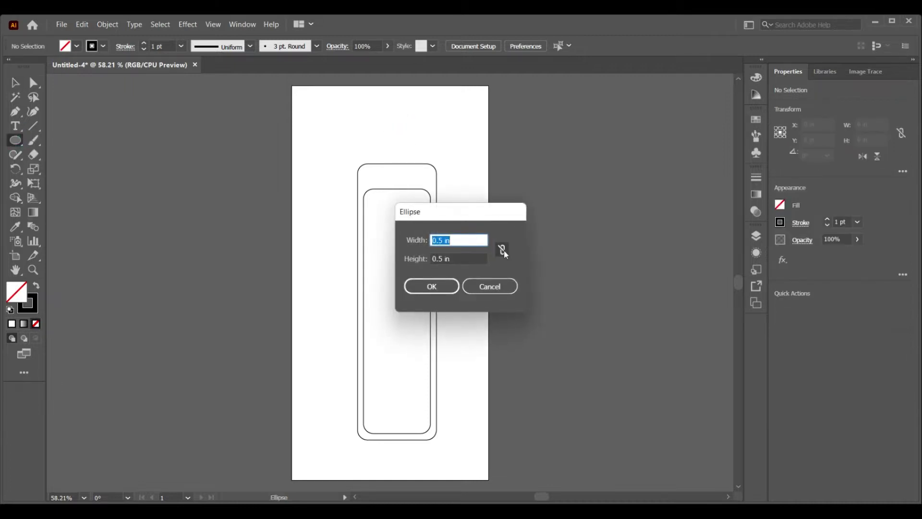
{"action": "left_click", "coordinate": [502, 250]}
{"action": "double_click", "coordinate": [463, 240]}
{"action": "type", "text": "0.3"}
{"action": "left_click", "coordinate": [431, 286]}
{"action": "key", "text": "v"}
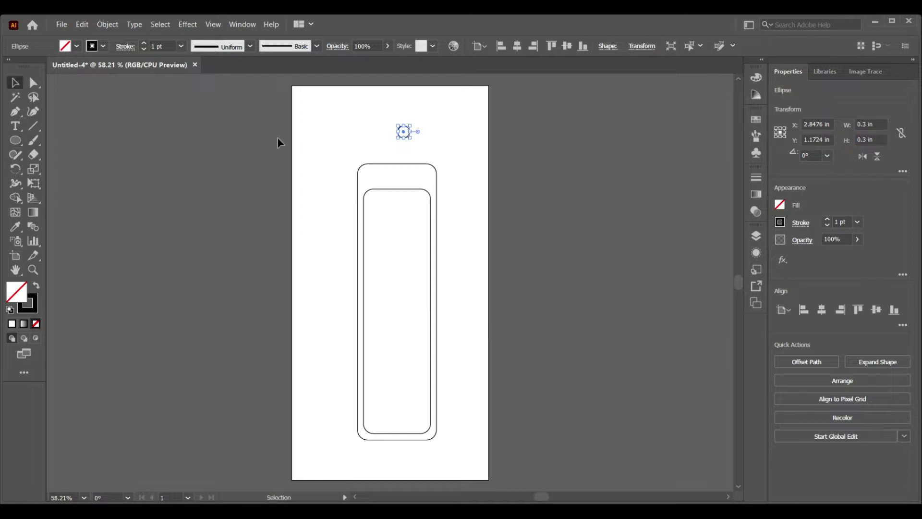
{"action": "left_click", "coordinate": [278, 138]}
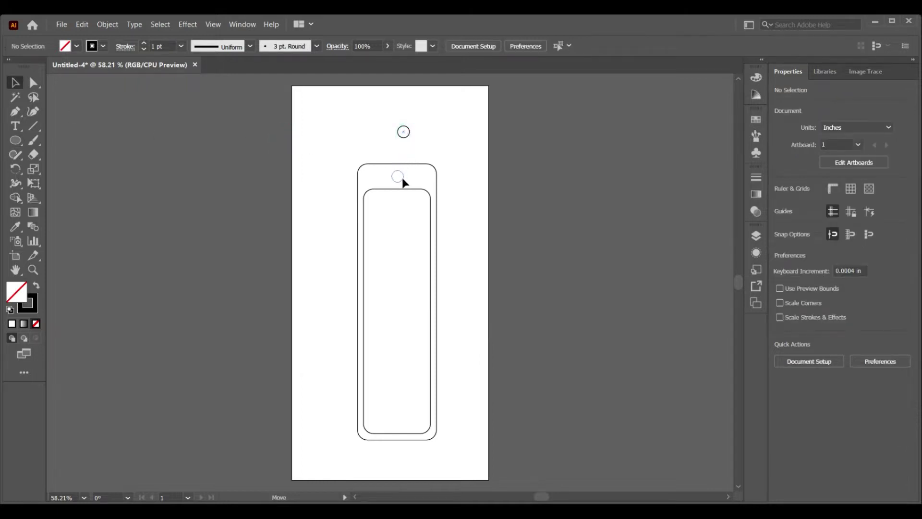
Move the circle into the upper margin of the outer rectangle and centre it horizontally with both rectangles
{"action": "left_click_drag", "start_coordinate": [400, 175], "coordinate": [399, 174]}
{"action": "left_click", "coordinate": [476, 196]}
{"action": "left_click_drag", "start_coordinate": [325, 148], "coordinate": [512, 277]}
{"action": "left_click", "coordinate": [822, 309]}
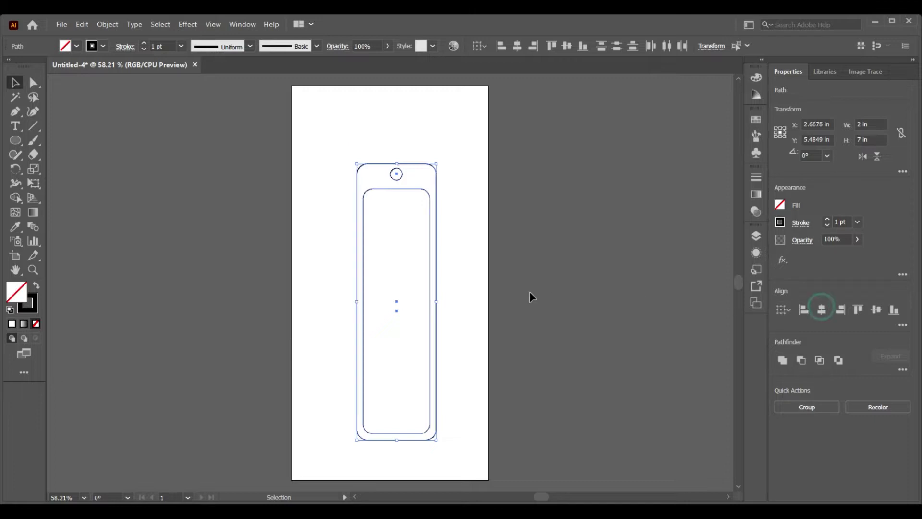
{"action": "left_click", "coordinate": [546, 290]}
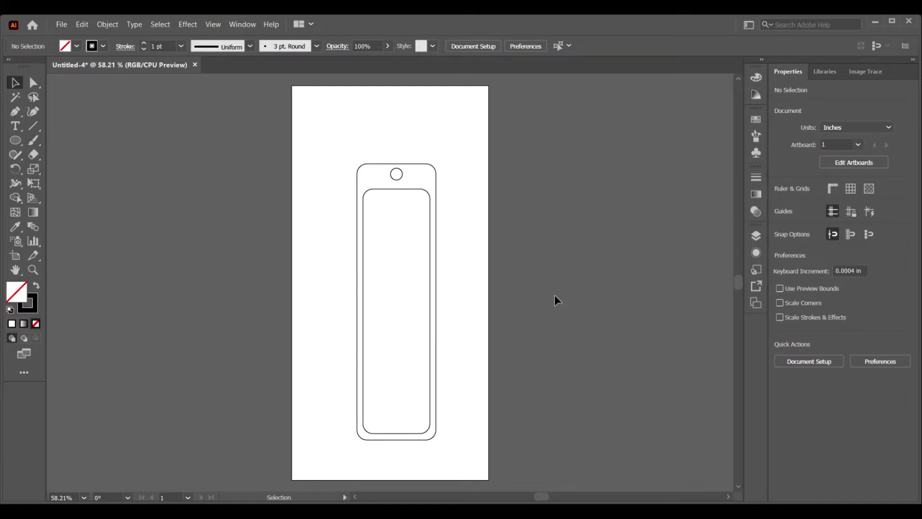
Open Glass Pattern.ai, copy its pattern artwork, and paste it into the document with the rounded rectangles
{"action": "left_click", "coordinate": [57, 25]}
{"action": "left_click", "coordinate": [77, 62]}
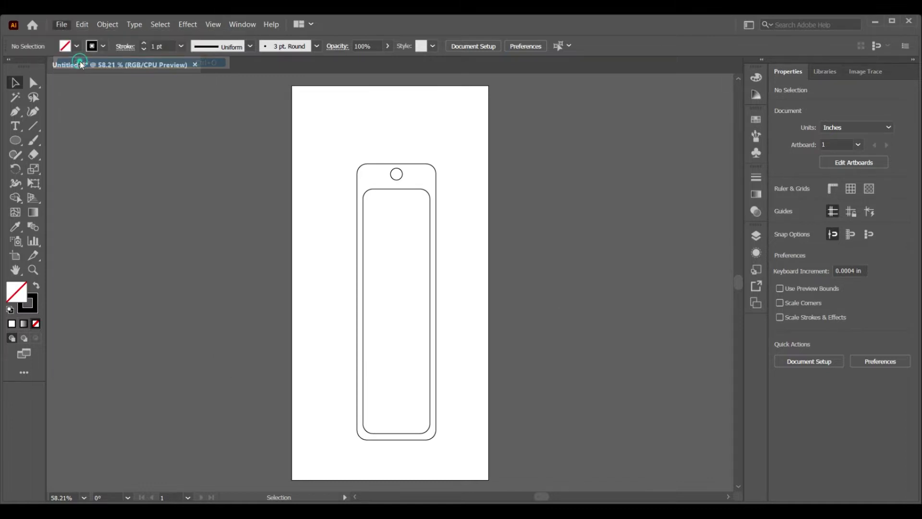
{"action": "double_click", "coordinate": [142, 108]}
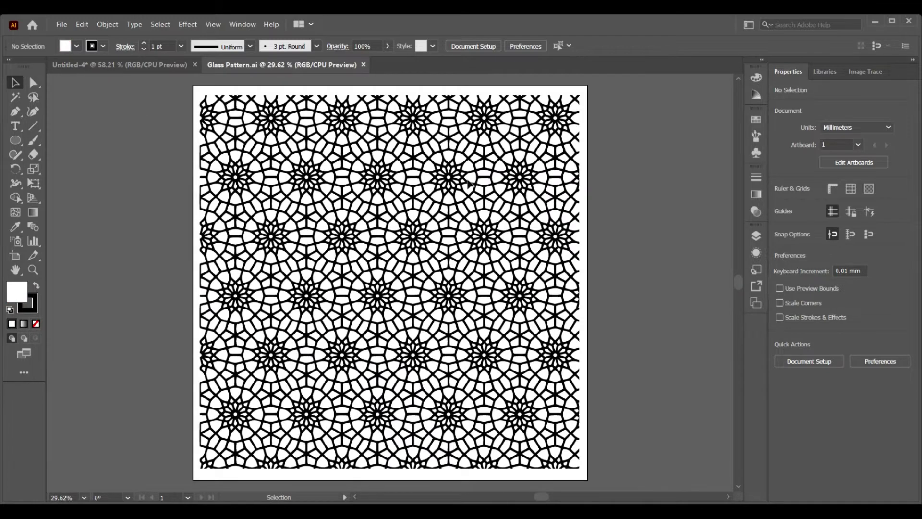
{"action": "left_click", "coordinate": [469, 183]}
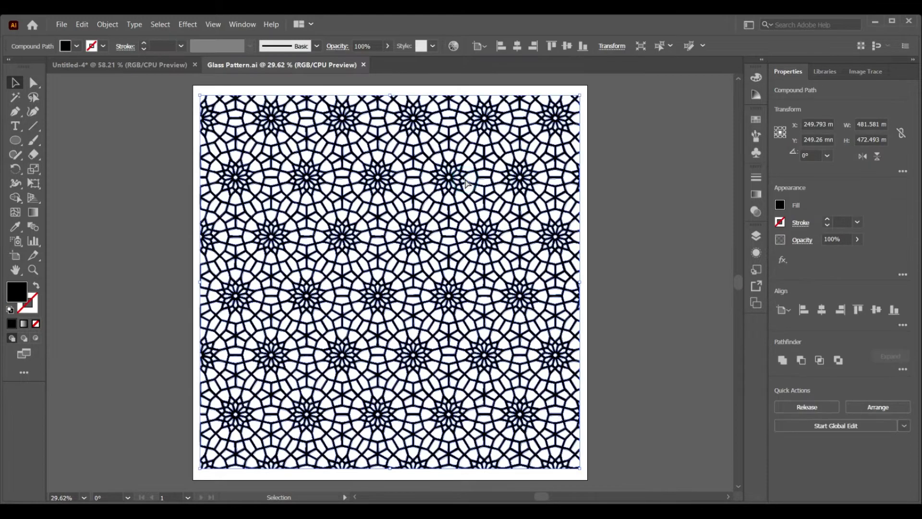
{"action": "left_click", "coordinate": [154, 67]}
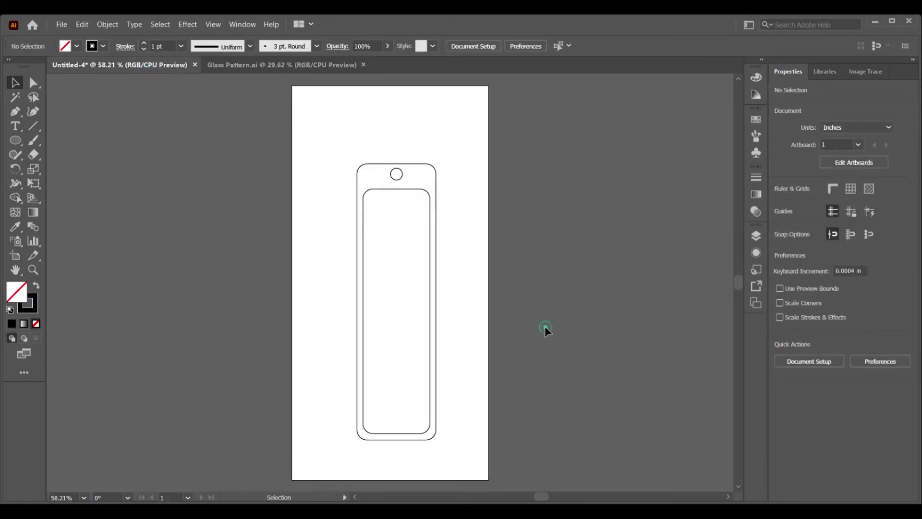
{"action": "key", "text": "a"}
{"action": "key", "text": "ctrl+v"}
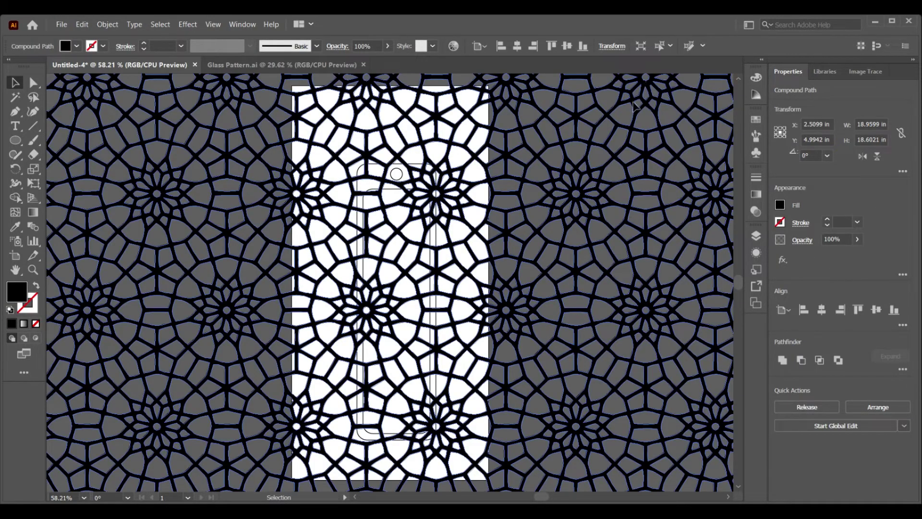
Scale the pasted pattern down proportionally to about 13.7 in wide, shifting it over the rectangles
{"action": "left_click_drag", "start_coordinate": [645, 83], "coordinate": [429, 296]}
{"action": "left_click_drag", "start_coordinate": [537, 144], "coordinate": [399, 263]}
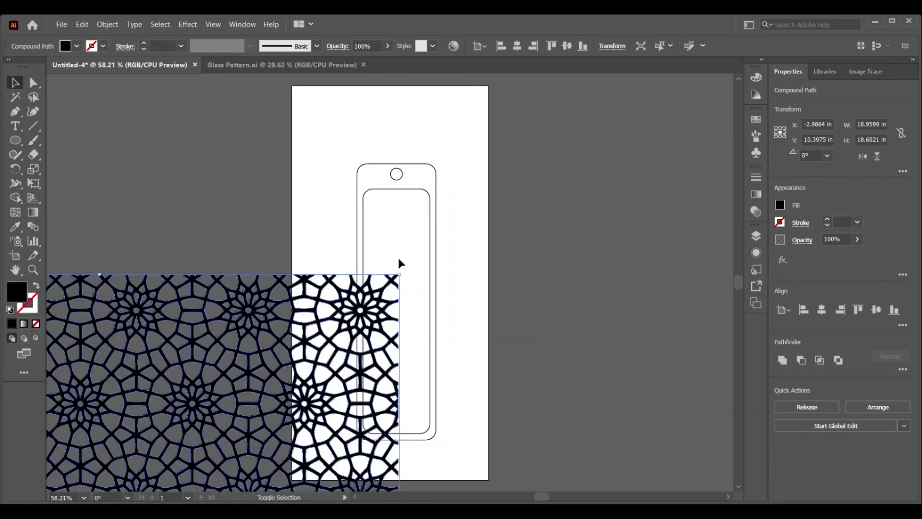
{"action": "left_click_drag", "start_coordinate": [197, 419], "coordinate": [403, 307]}
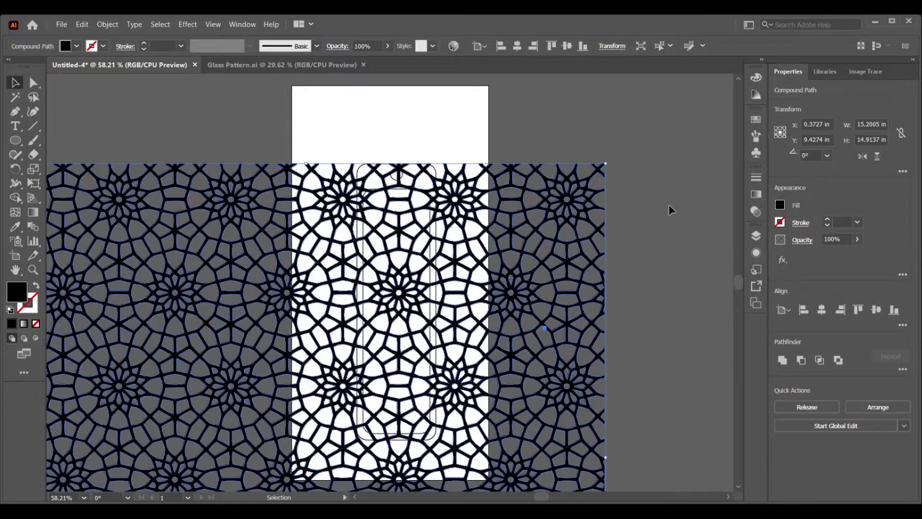
{"action": "left_click_drag", "start_coordinate": [606, 165], "coordinate": [601, 274]}
{"action": "left_click", "coordinate": [603, 276]}
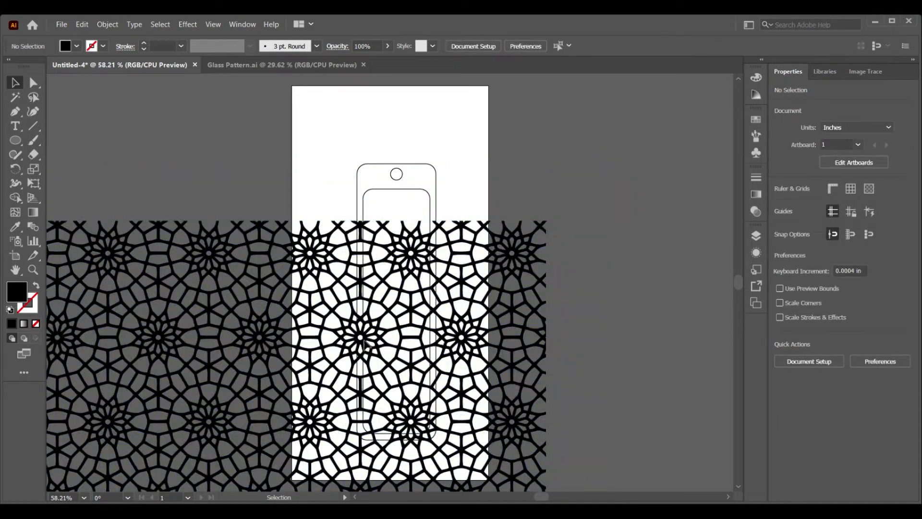
Position the pattern so a column of star motifs is centred on the rectangles, and reduce it to about 13.6 in wide
{"action": "left_click_drag", "start_coordinate": [368, 337], "coordinate": [456, 324]}
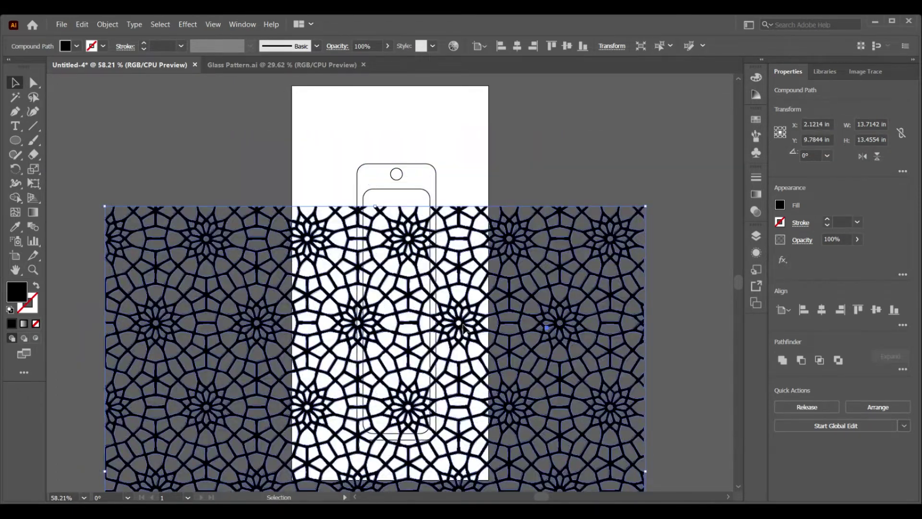
{"action": "left_click_drag", "start_coordinate": [448, 381], "coordinate": [460, 317]}
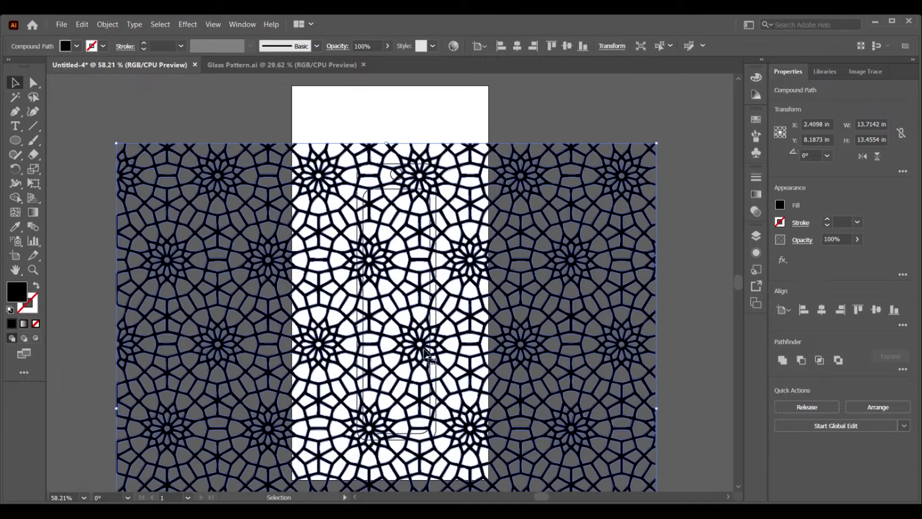
{"action": "left_click_drag", "start_coordinate": [423, 349], "coordinate": [452, 313]}
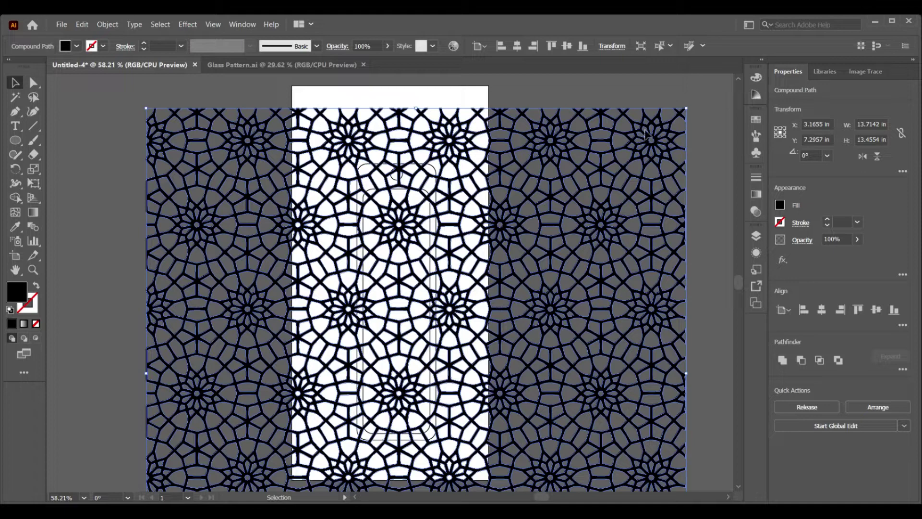
{"action": "left_click_drag", "start_coordinate": [686, 109], "coordinate": [682, 112]}
{"action": "left_click", "coordinate": [721, 151]}
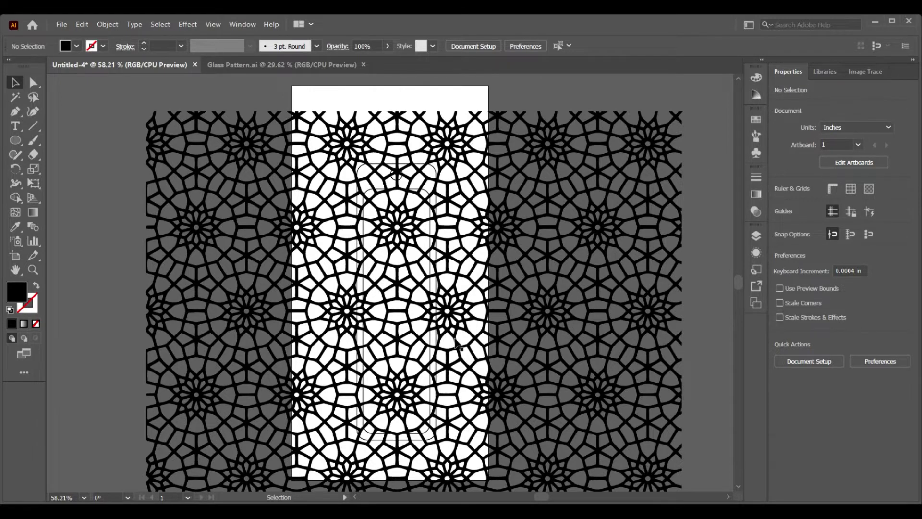
{"action": "left_click", "coordinate": [511, 306]}
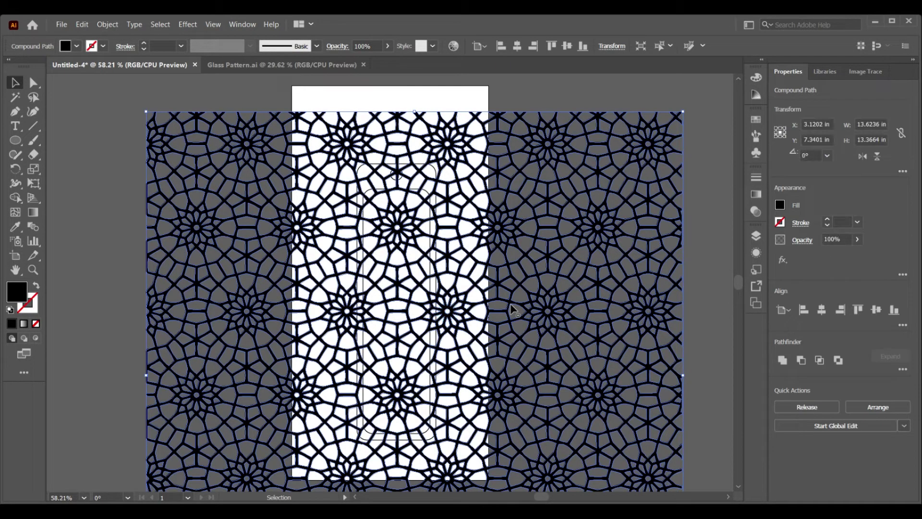
Nudge the pattern one increment to the right to fine-tune its centring on the rectangles
{"action": "key", "text": "Right"}
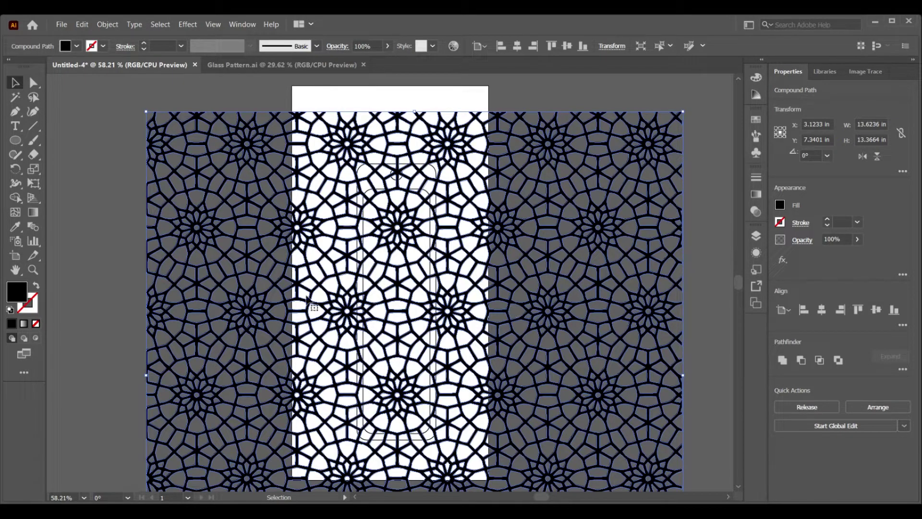
{"action": "left_click", "coordinate": [396, 98]}
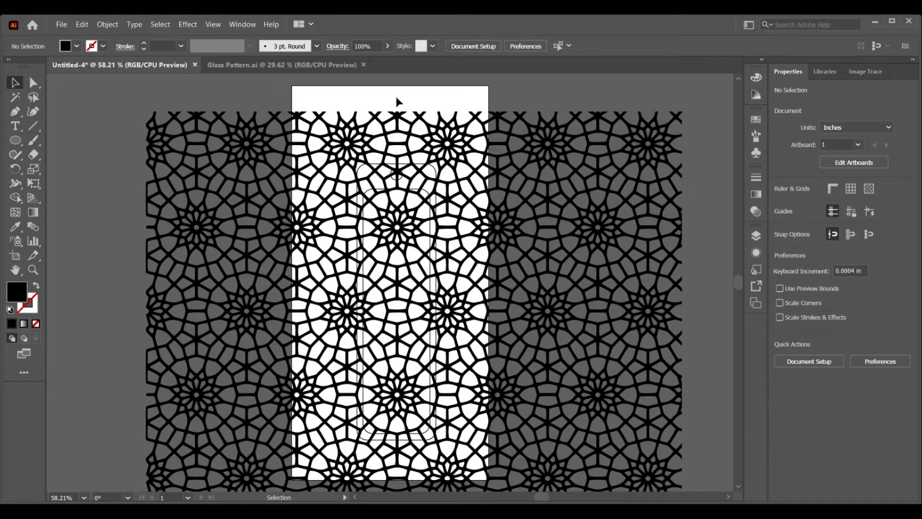
Thicken the pattern lines by applying Offset Path to the pattern with a 0.02 in offset and Miter joins
{"action": "left_click", "coordinate": [418, 248]}
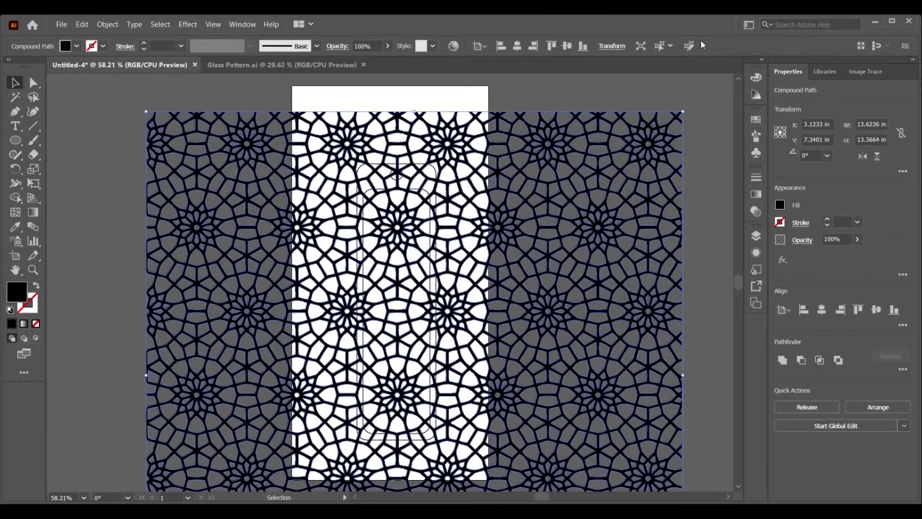
{"action": "left_click", "coordinate": [107, 24]}
{"action": "left_click", "coordinate": [143, 301]}
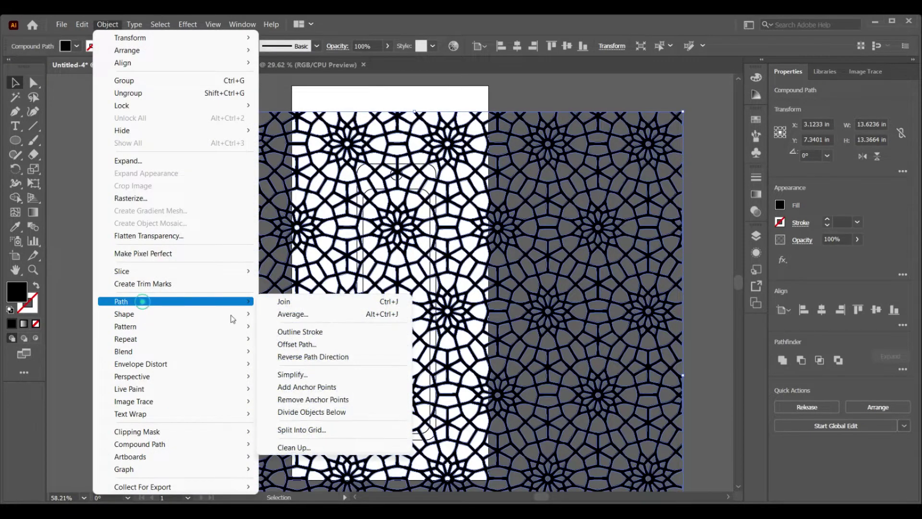
{"action": "left_click", "coordinate": [313, 344]}
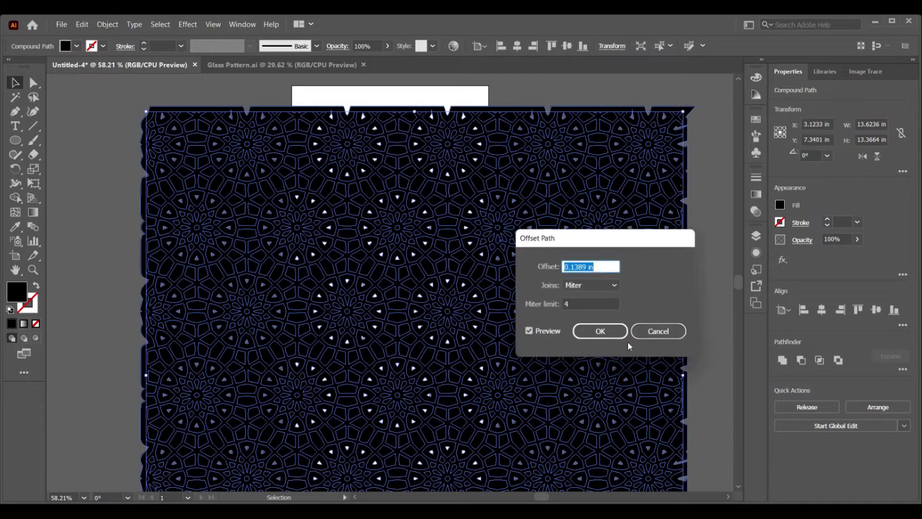
{"action": "left_click", "coordinate": [585, 267]}
{"action": "left_click", "coordinate": [589, 285]}
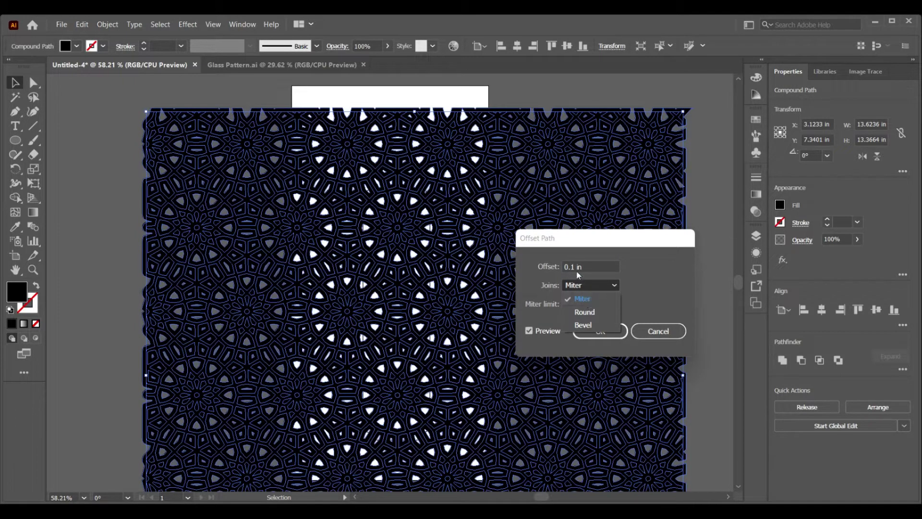
{"action": "left_click", "coordinate": [588, 300]}
{"action": "left_click", "coordinate": [576, 264]}
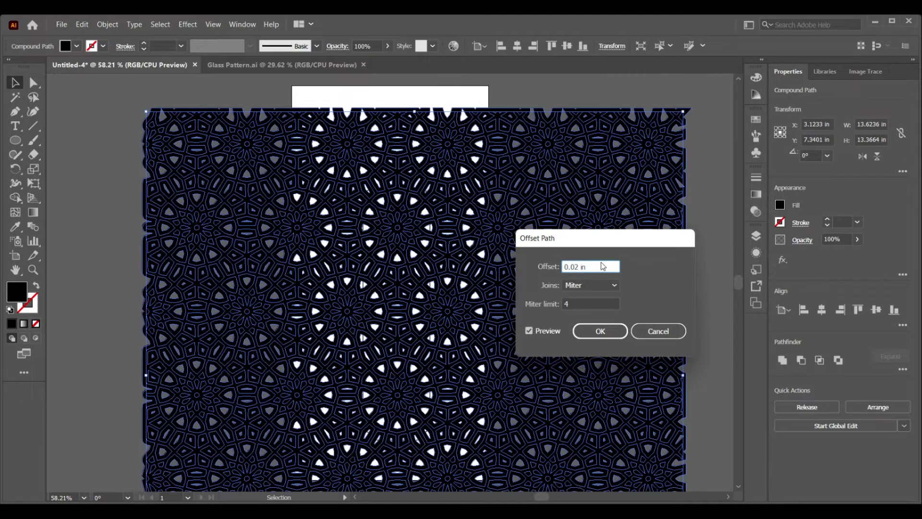
{"action": "left_click", "coordinate": [581, 287]}
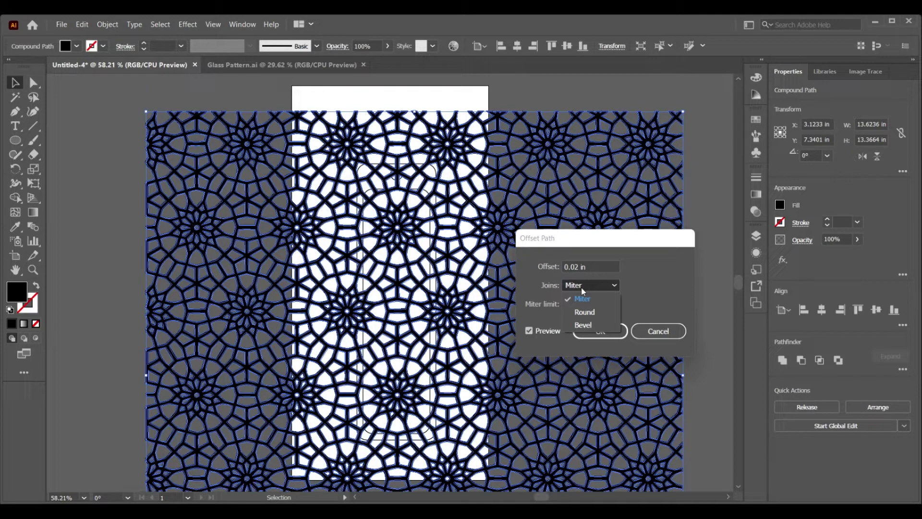
{"action": "left_click", "coordinate": [582, 298]}
{"action": "left_click", "coordinate": [600, 330]}
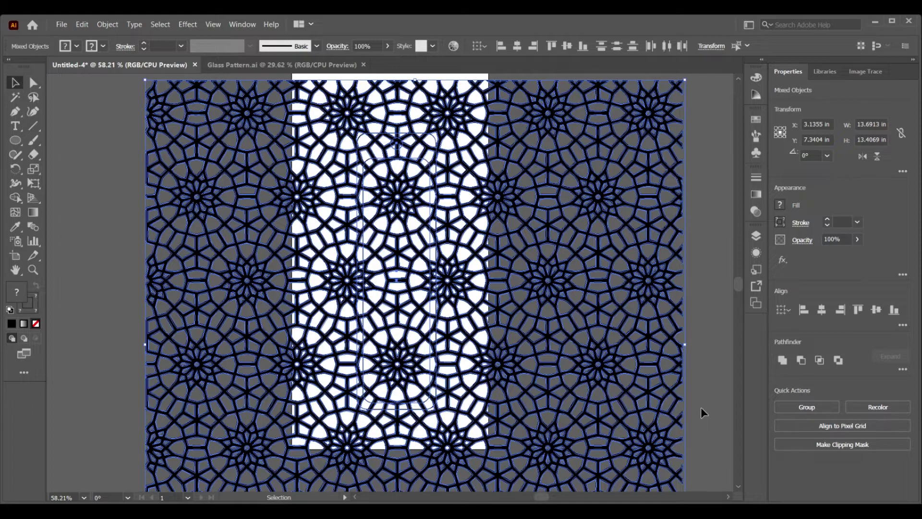
Shift one copy of the pattern aside to compare it with the offset version, and undo the move
{"action": "left_click", "coordinate": [701, 413]}
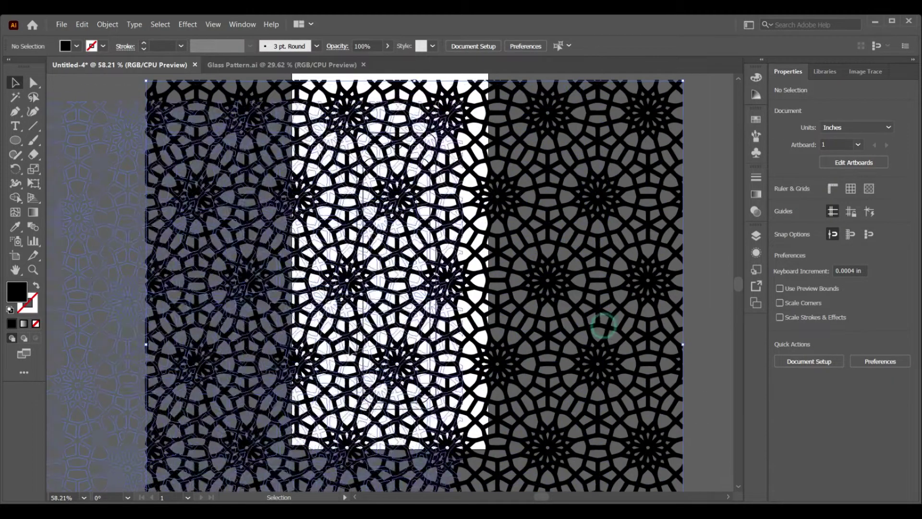
{"action": "left_click_drag", "start_coordinate": [439, 334], "coordinate": [342, 356]}
{"action": "key", "text": "ctrl+z"}
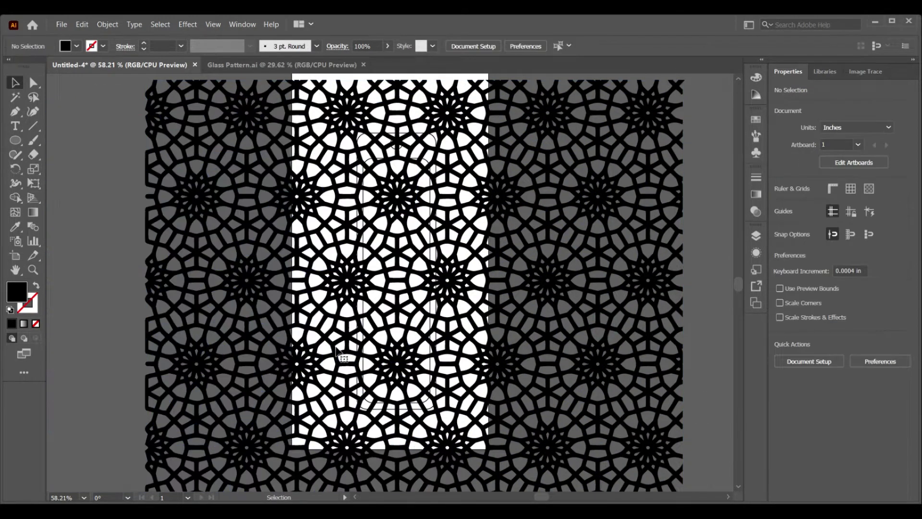
{"action": "left_click", "coordinate": [706, 202]}
{"action": "scroll", "coordinate": [706, 201], "scroll_direction": "up", "scroll_amount": 1}
{"action": "scroll", "coordinate": [705, 202], "scroll_direction": "down", "scroll_amount": 1}
{"action": "key", "text": "ctrl+shift+z"}
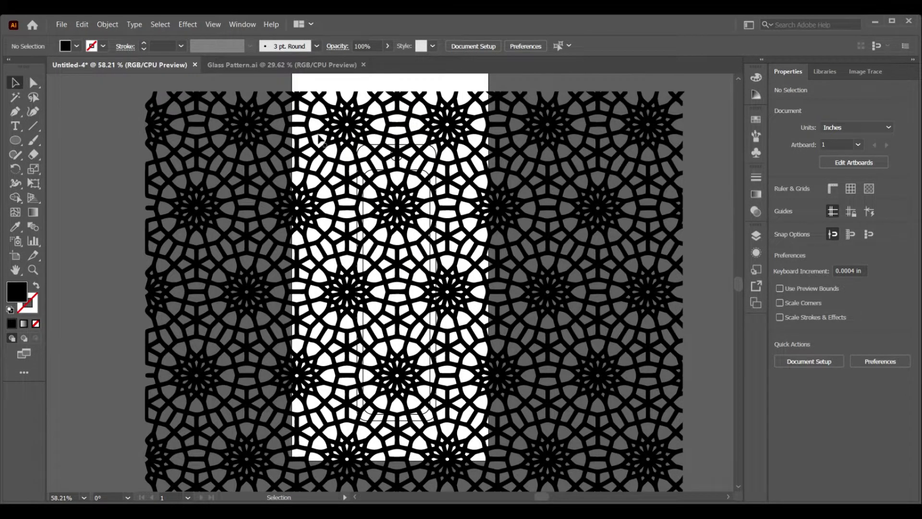
Select the pattern together with the rectangles and circle, and remove all pattern pieces outside the outer rounded rectangle using Shape Builder
{"action": "left_click_drag", "start_coordinate": [124, 87], "coordinate": [713, 387]}
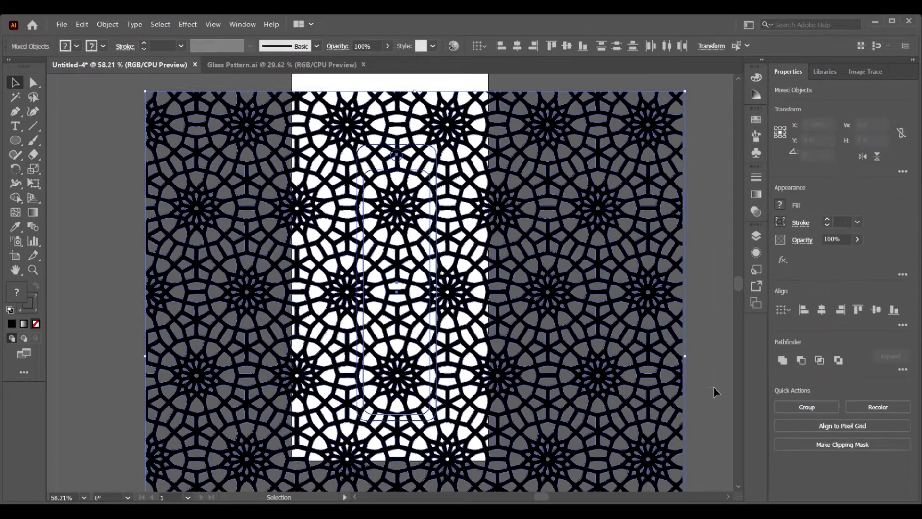
{"action": "left_click", "coordinate": [9, 200]}
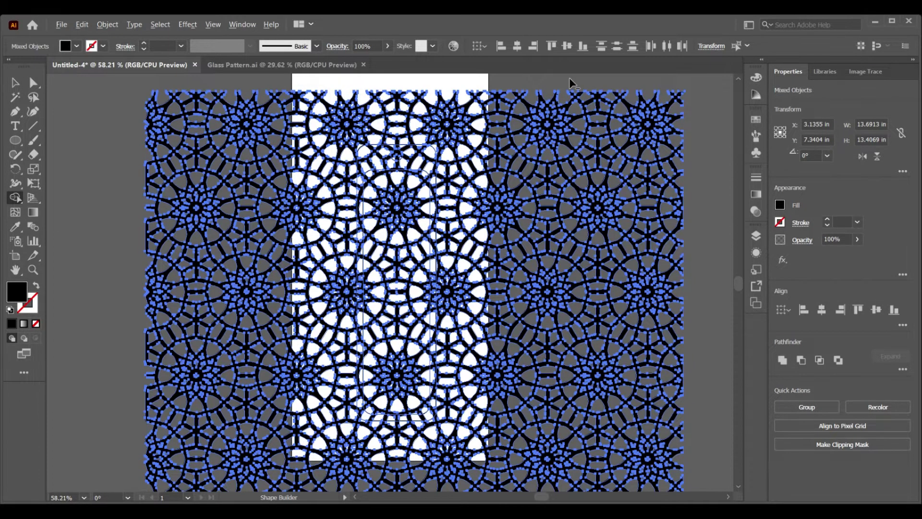
{"action": "mouse_move", "coordinate": [571, 82]}
{"action": "left_mouse_down"}
{"action": "mouse_move", "coordinate": [543, 291]}
{"action": "mouse_move", "coordinate": [511, 431]}
{"action": "left_mouse_up"}
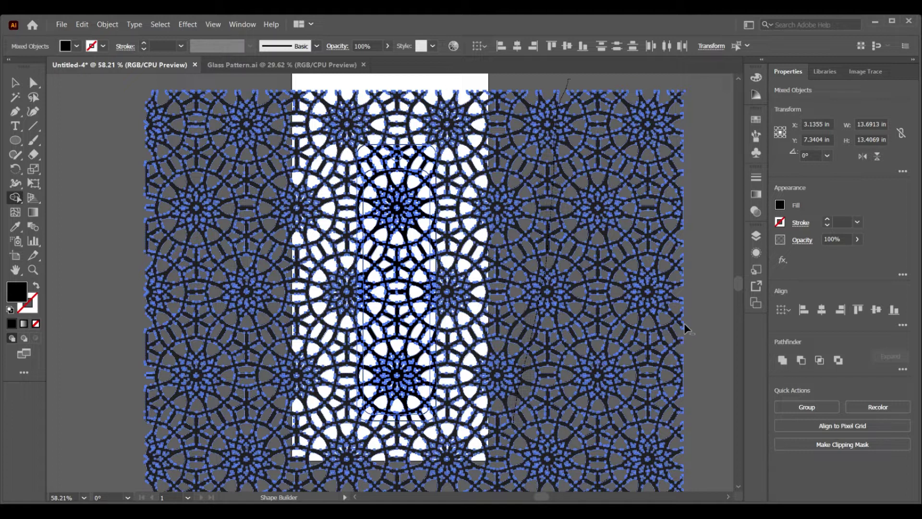
{"action": "left_click_drag", "start_coordinate": [685, 324], "coordinate": [683, 323]}
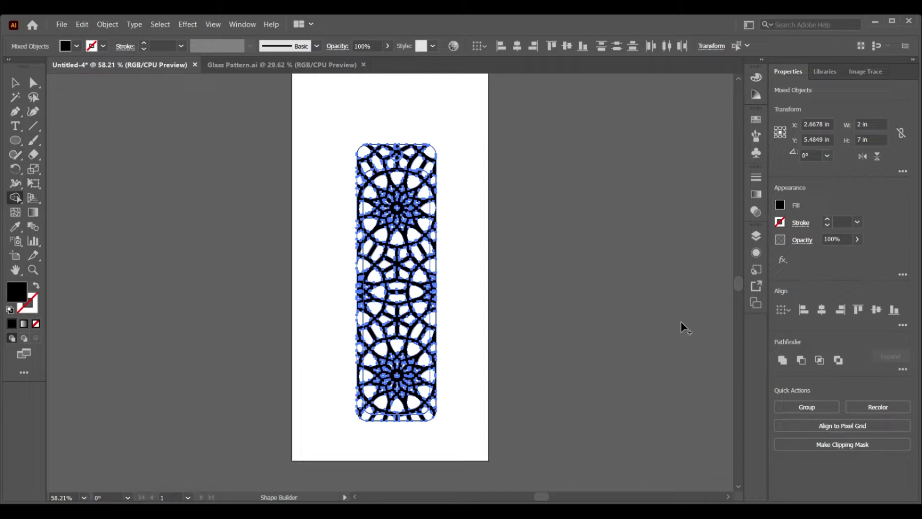
{"action": "left_click", "coordinate": [16, 85]}
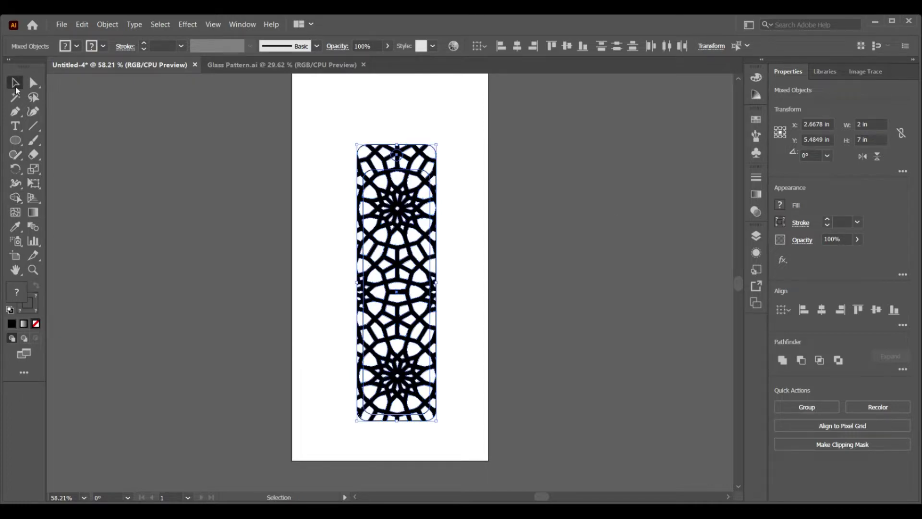
Cut out the circle in the tag's upper margin with Shape Builder to make an open hole
{"action": "key", "text": "ctrl+equal"}
{"action": "key", "text": "ctrl+equal"}
{"action": "key", "text": "ctrl+equal"}
{"action": "key", "text": "ctrl+equal"}
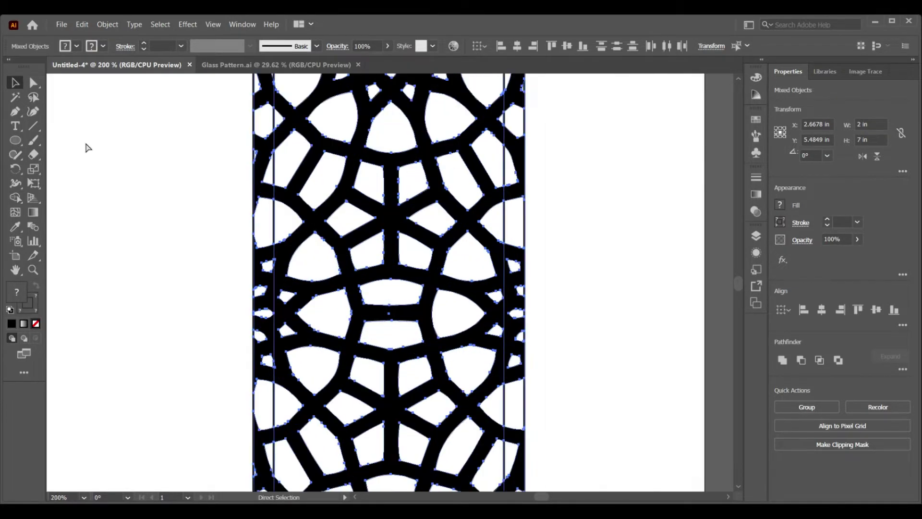
{"action": "scroll", "coordinate": [489, 213], "scroll_direction": "up", "scroll_amount": 10}
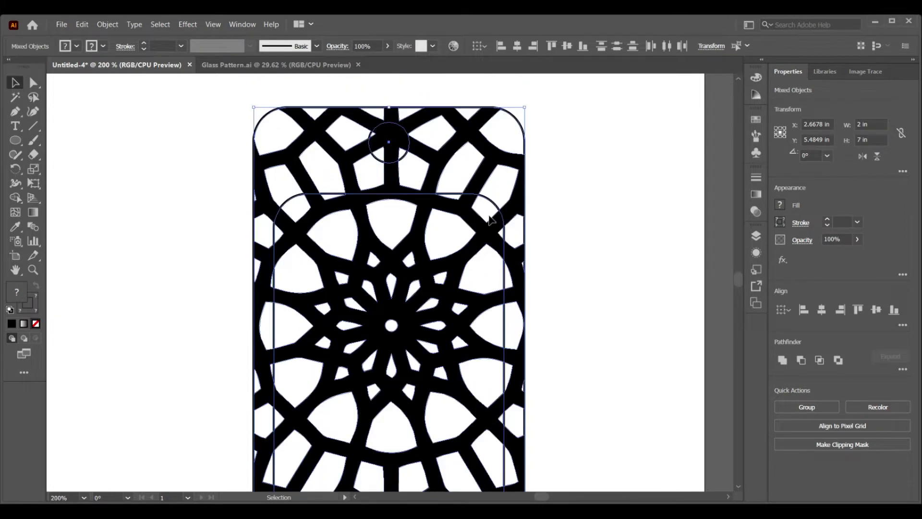
{"action": "left_click", "coordinate": [15, 199]}
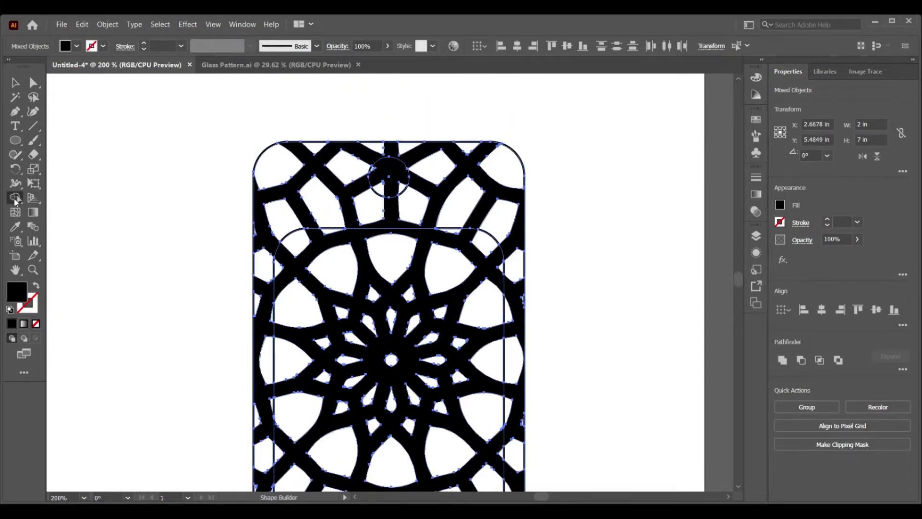
{"action": "left_click", "coordinate": [391, 174]}
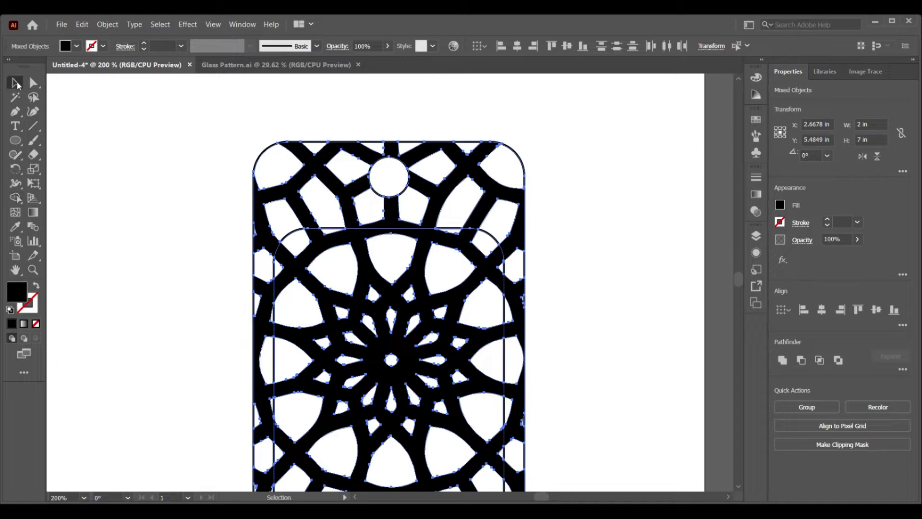
{"action": "left_click", "coordinate": [16, 82]}
Merge the pattern pieces and gaps in the upper margin around the hole into a solid area with Shape Builder
{"action": "key", "text": "shift+m"}
{"action": "scroll", "coordinate": [123, 185], "scroll_direction": "up", "scroll_amount": 2}
{"action": "mouse_move", "coordinate": [277, 215]}
{"action": "left_mouse_down"}
{"action": "mouse_move", "coordinate": [255, 278]}
{"action": "mouse_move", "coordinate": [327, 221]}
{"action": "mouse_move", "coordinate": [328, 197]}
{"action": "mouse_move", "coordinate": [368, 251]}
{"action": "mouse_move", "coordinate": [430, 225]}
{"action": "mouse_move", "coordinate": [401, 195]}
{"action": "mouse_move", "coordinate": [377, 197]}
{"action": "mouse_move", "coordinate": [465, 195]}
{"action": "mouse_move", "coordinate": [466, 239]}
{"action": "mouse_move", "coordinate": [512, 280]}
{"action": "mouse_move", "coordinate": [510, 356]}
{"action": "left_mouse_up"}
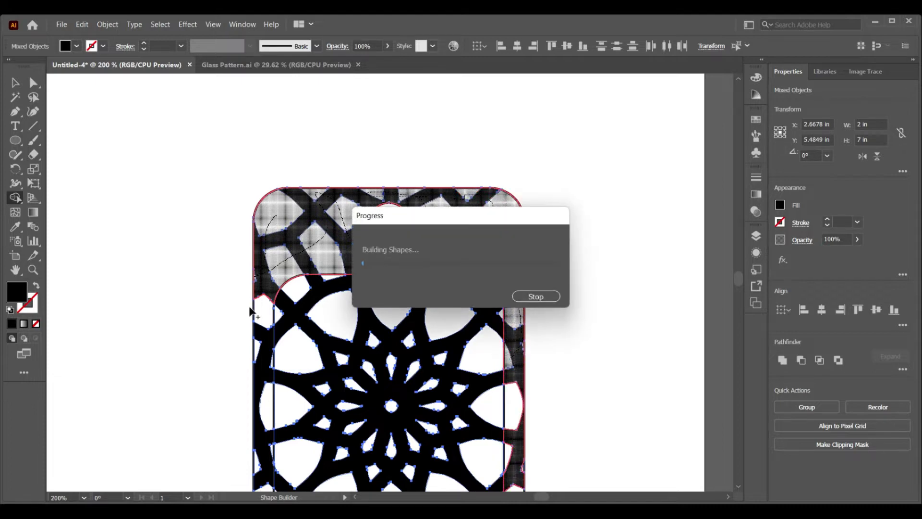
{"action": "left_click_drag", "start_coordinate": [266, 255], "coordinate": [259, 352]}
Merge the regions between the inner and outer rectangles down the tag's left side into the solid border
{"action": "scroll", "coordinate": [259, 353], "scroll_direction": "down", "scroll_amount": 8}
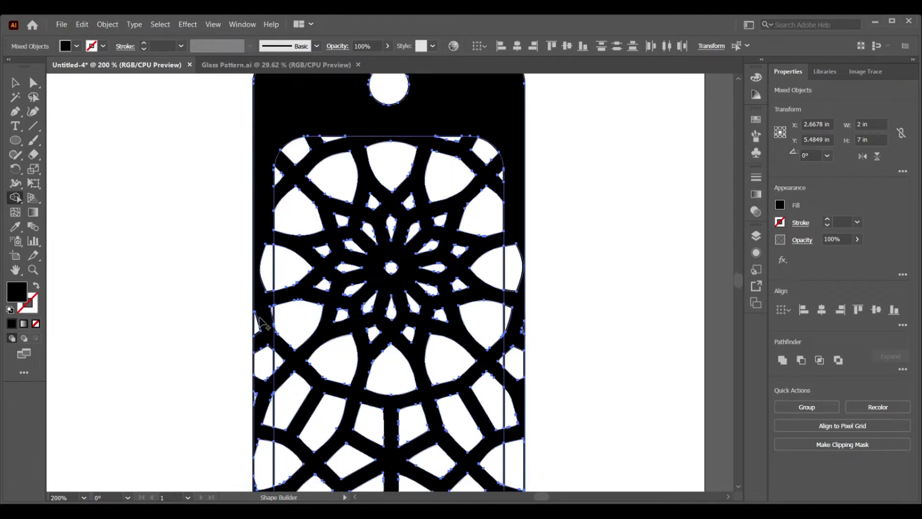
{"action": "left_click_drag", "start_coordinate": [266, 225], "coordinate": [271, 270]}
{"action": "mouse_move", "coordinate": [263, 333]}
{"action": "left_mouse_down"}
{"action": "mouse_move", "coordinate": [256, 351]}
{"action": "mouse_move", "coordinate": [270, 374]}
{"action": "left_mouse_up"}
{"action": "scroll", "coordinate": [265, 346], "scroll_direction": "down", "scroll_amount": 8}
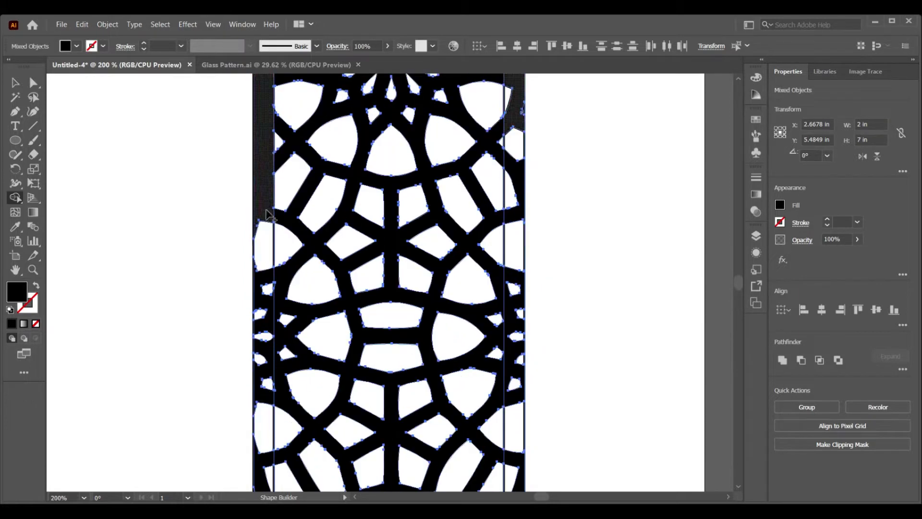
{"action": "left_click_drag", "start_coordinate": [267, 214], "coordinate": [260, 313]}
{"action": "left_click_drag", "start_coordinate": [266, 407], "coordinate": [265, 408]}
{"action": "scroll", "coordinate": [265, 312], "scroll_direction": "down", "scroll_amount": 4}
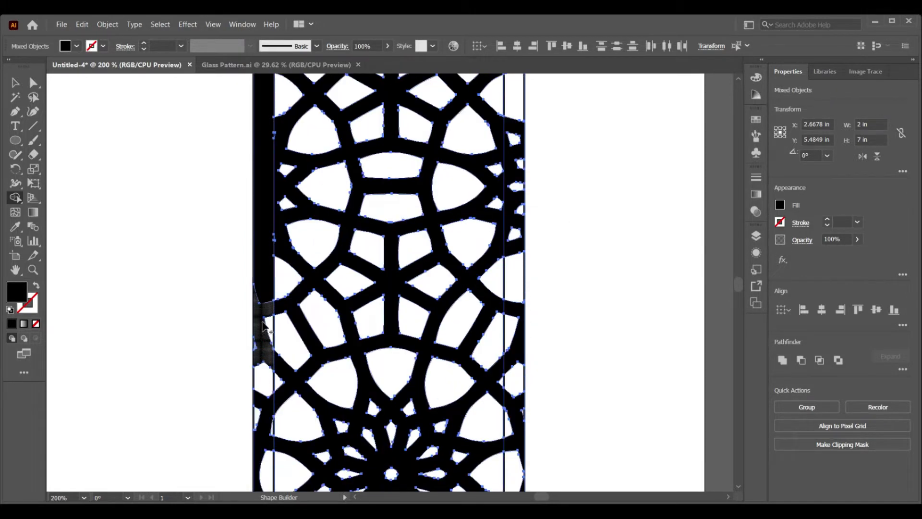
{"action": "mouse_move", "coordinate": [263, 249]}
{"action": "left_mouse_down"}
{"action": "mouse_move", "coordinate": [267, 283]}
{"action": "mouse_move", "coordinate": [255, 287]}
{"action": "mouse_move", "coordinate": [264, 374]}
{"action": "left_mouse_up"}
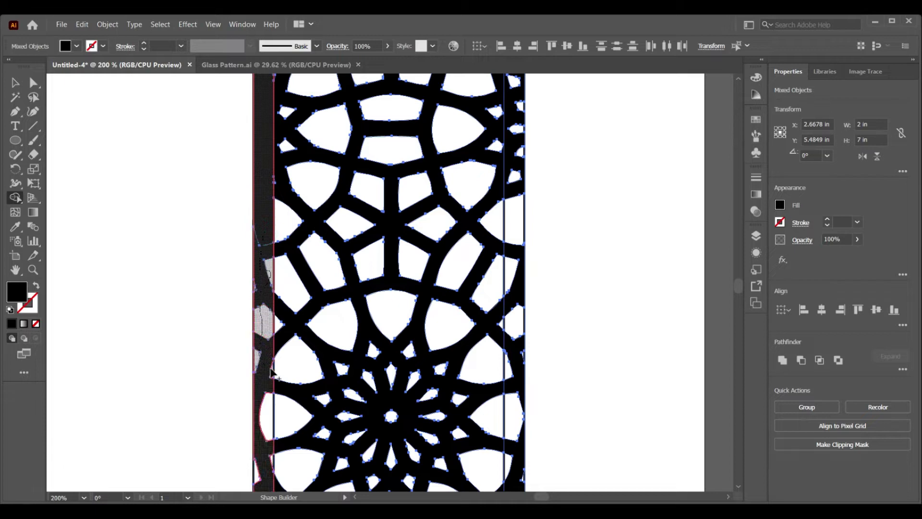
{"action": "scroll", "coordinate": [264, 336], "scroll_direction": "down", "scroll_amount": 4}
{"action": "left_click_drag", "start_coordinate": [261, 200], "coordinate": [271, 248]}
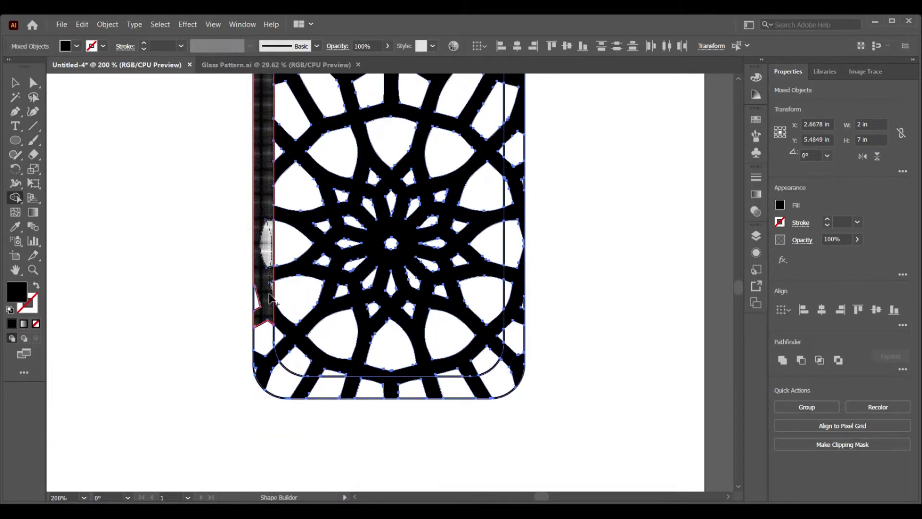
Merge the regions along the tag's bottom edge and right side into the border to complete the solid frame
{"action": "mouse_move", "coordinate": [269, 293]}
{"action": "left_mouse_down"}
{"action": "mouse_move", "coordinate": [257, 370]}
{"action": "mouse_move", "coordinate": [365, 396]}
{"action": "mouse_move", "coordinate": [505, 378]}
{"action": "mouse_move", "coordinate": [519, 363]}
{"action": "mouse_move", "coordinate": [523, 311]}
{"action": "left_mouse_up"}
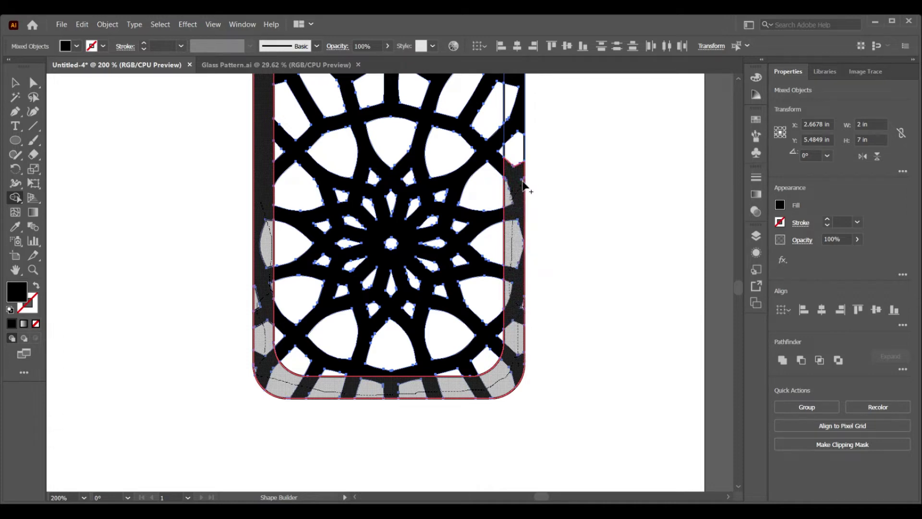
{"action": "left_click_drag", "start_coordinate": [522, 181], "coordinate": [521, 182]}
{"action": "scroll", "coordinate": [539, 260], "scroll_direction": "up", "scroll_amount": 4}
{"action": "mouse_move", "coordinate": [519, 377]}
{"action": "left_mouse_down"}
{"action": "mouse_move", "coordinate": [512, 319]}
{"action": "mouse_move", "coordinate": [517, 172]}
{"action": "left_mouse_up"}
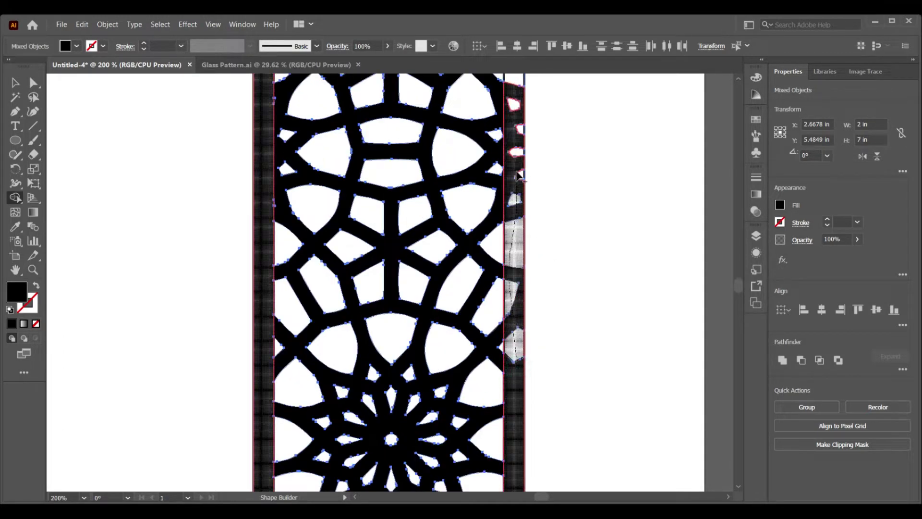
{"action": "left_click_drag", "start_coordinate": [517, 106], "coordinate": [516, 104]}
{"action": "scroll", "coordinate": [516, 199], "scroll_direction": "up", "scroll_amount": 5}
{"action": "scroll", "coordinate": [512, 340], "scroll_direction": "down", "scroll_amount": 5}
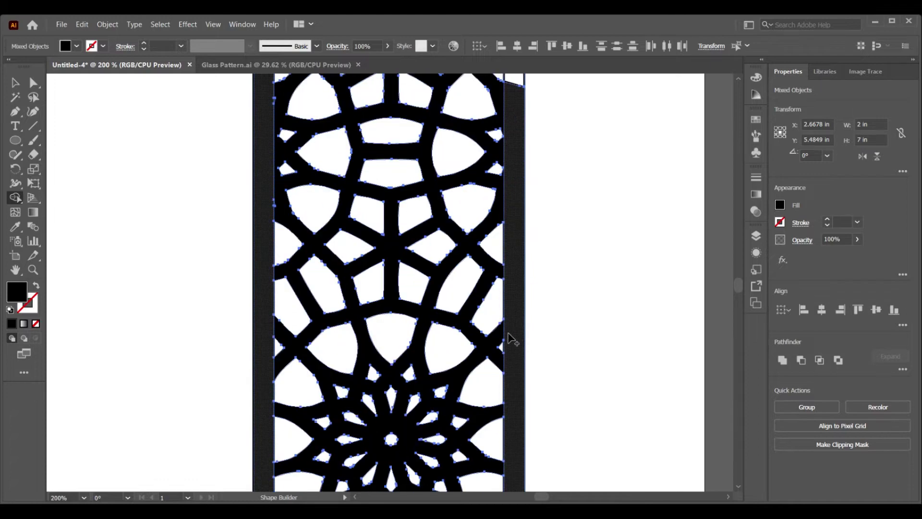
{"action": "scroll", "coordinate": [511, 317], "scroll_direction": "up", "scroll_amount": 4}
{"action": "scroll", "coordinate": [512, 299], "scroll_direction": "up", "scroll_amount": 2}
{"action": "mouse_move", "coordinate": [513, 312]}
{"action": "left_mouse_down"}
{"action": "mouse_move", "coordinate": [522, 171]}
{"action": "mouse_move", "coordinate": [512, 149]}
{"action": "left_mouse_up"}
{"action": "scroll", "coordinate": [513, 173], "scroll_direction": "up", "scroll_amount": 5}
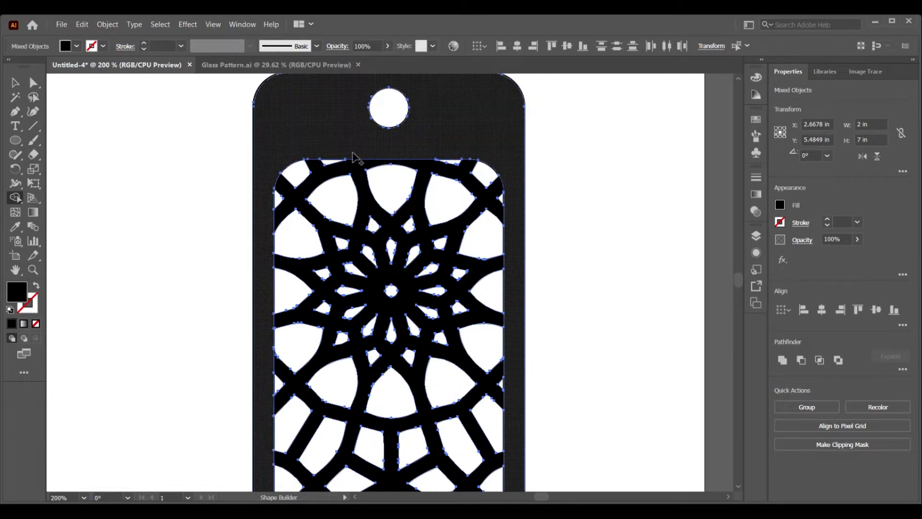
Merge the solid frame with the lattice pattern inside the inner rectangle into one connected shape
{"action": "mouse_move", "coordinate": [353, 156]}
{"action": "left_mouse_down"}
{"action": "mouse_move", "coordinate": [355, 144]}
{"action": "mouse_move", "coordinate": [365, 343]}
{"action": "left_mouse_up"}
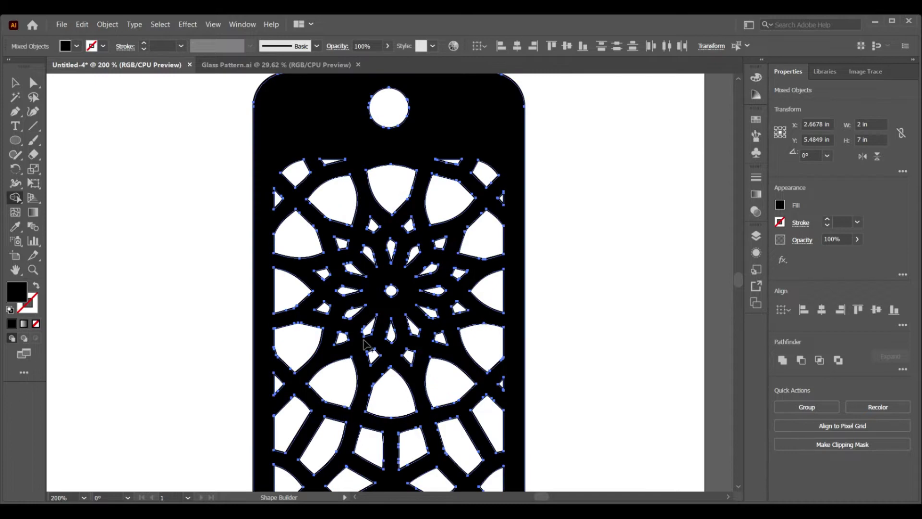
{"action": "scroll", "coordinate": [366, 345], "scroll_direction": "down", "scroll_amount": 10}
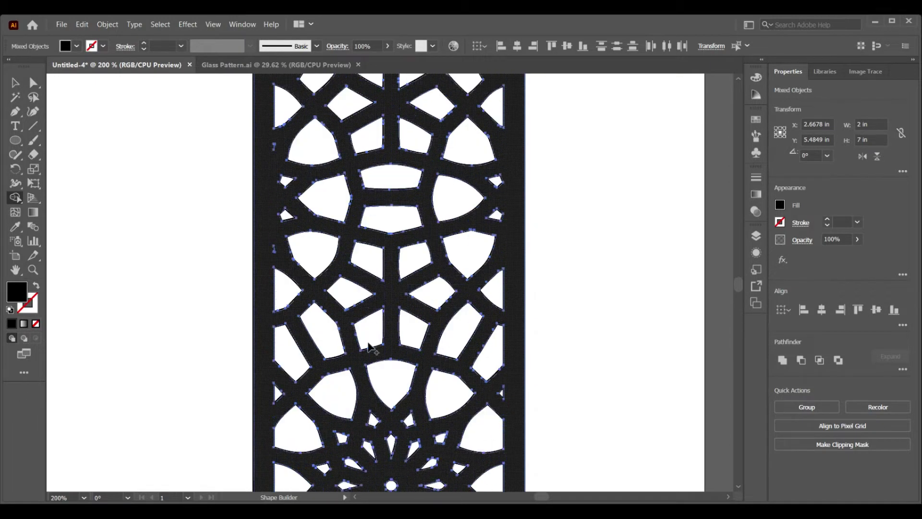
{"action": "scroll", "coordinate": [368, 342], "scroll_direction": "down", "scroll_amount": 5}
{"action": "scroll", "coordinate": [382, 355], "scroll_direction": "up", "scroll_amount": 8}
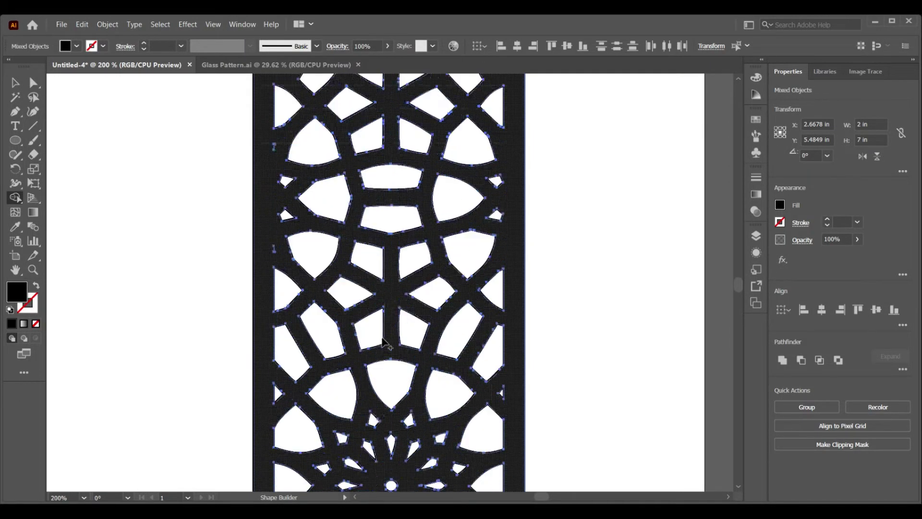
Switch to outline view and merge the leftover slivers along the inner left edge of the border into the solid shape
{"action": "left_click", "coordinate": [215, 26]}
{"action": "left_click", "coordinate": [238, 33]}
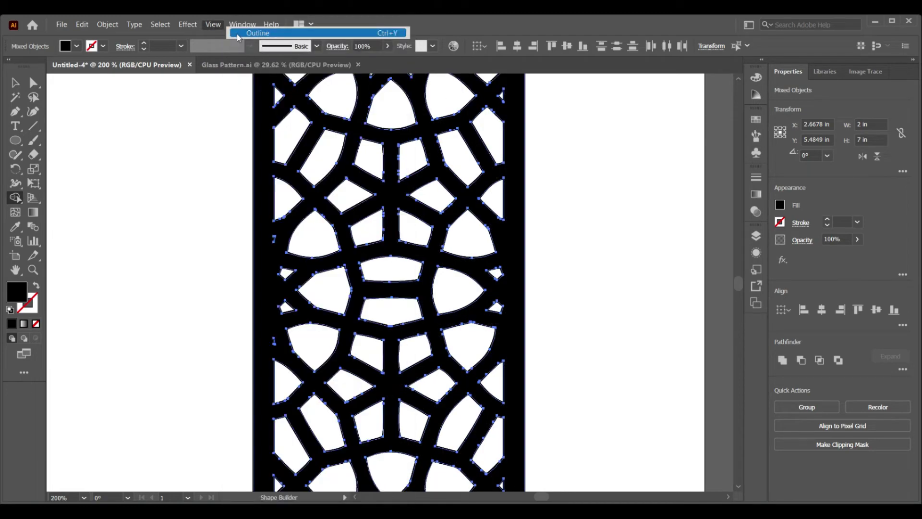
{"action": "scroll", "coordinate": [562, 261], "scroll_direction": "up", "scroll_amount": 5}
{"action": "scroll", "coordinate": [560, 240], "scroll_direction": "up", "scroll_amount": 1}
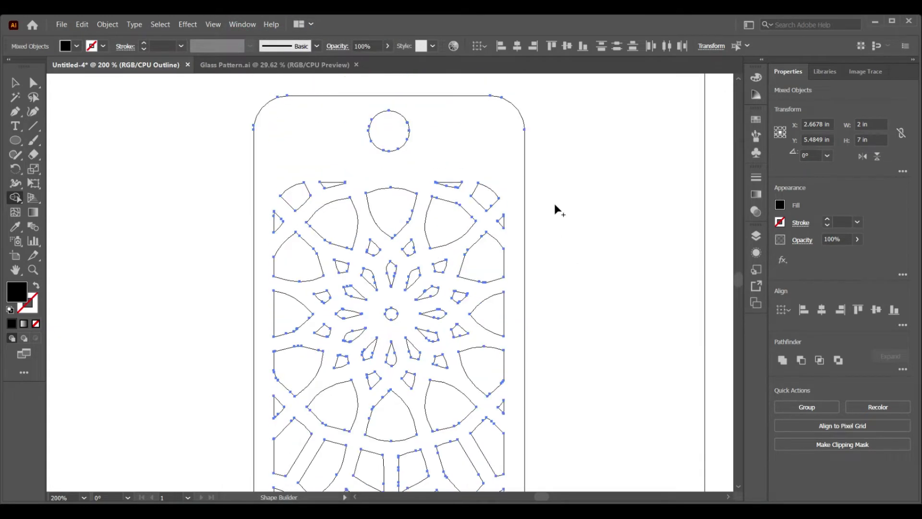
{"action": "scroll", "coordinate": [557, 326], "scroll_direction": "down", "scroll_amount": 2}
{"action": "scroll", "coordinate": [548, 393], "scroll_direction": "down", "scroll_amount": 5}
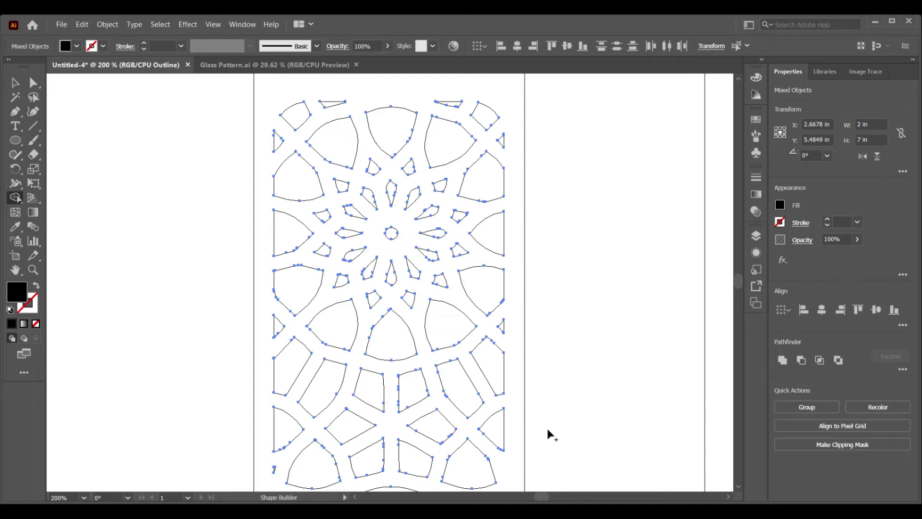
{"action": "left_click_drag", "start_coordinate": [547, 432], "coordinate": [551, 204]}
{"action": "left_click_drag", "start_coordinate": [559, 365], "coordinate": [574, 276]}
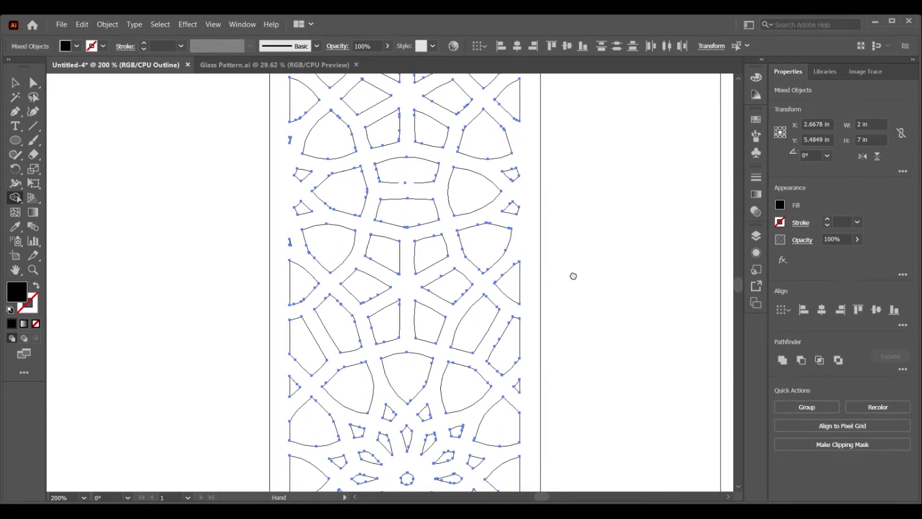
{"action": "left_click", "coordinate": [293, 244]}
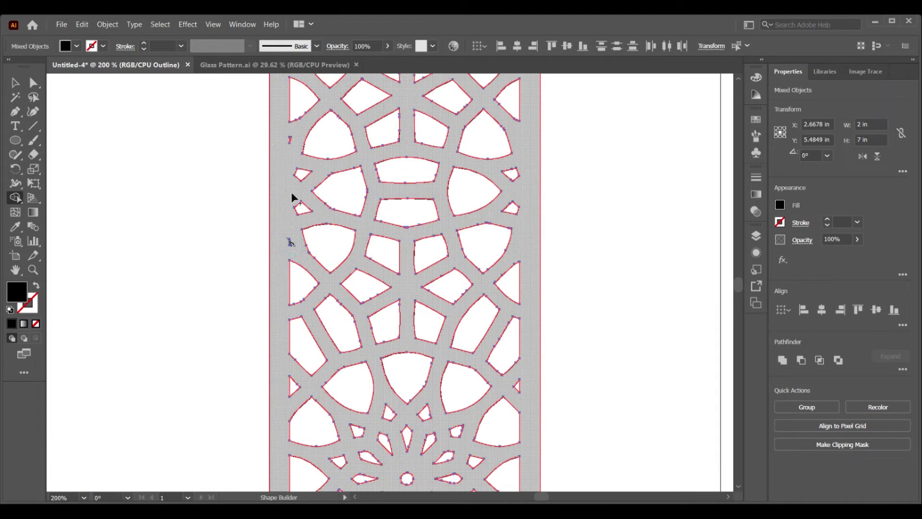
{"action": "left_click", "coordinate": [293, 138]}
Examine the rest of the tag's outlines for stray fragments, and return to the preview display
{"action": "left_click_drag", "start_coordinate": [578, 426], "coordinate": [575, 264]}
{"action": "left_click_drag", "start_coordinate": [575, 392], "coordinate": [564, 318]}
{"action": "scroll", "coordinate": [565, 317], "scroll_direction": "up", "scroll_amount": 10}
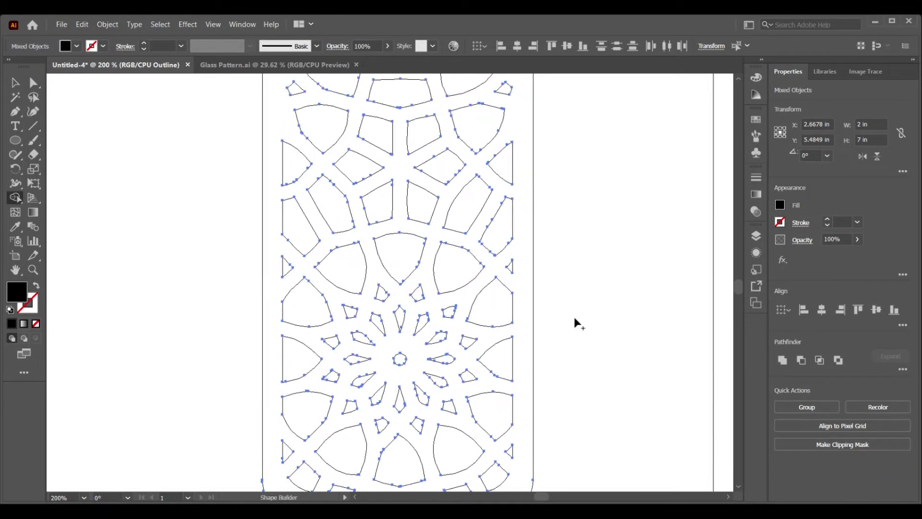
{"action": "scroll", "coordinate": [561, 191], "scroll_direction": "up", "scroll_amount": 8}
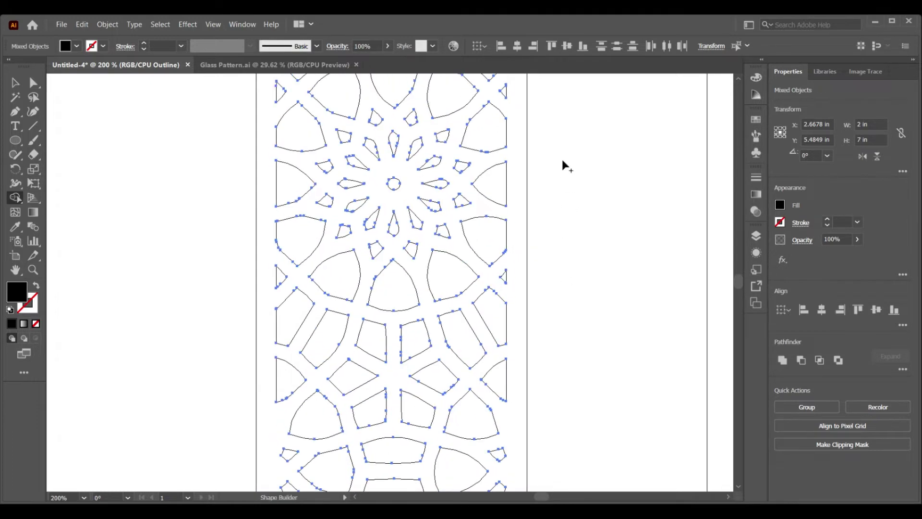
{"action": "left_click", "coordinate": [214, 25]}
{"action": "left_click", "coordinate": [239, 30]}
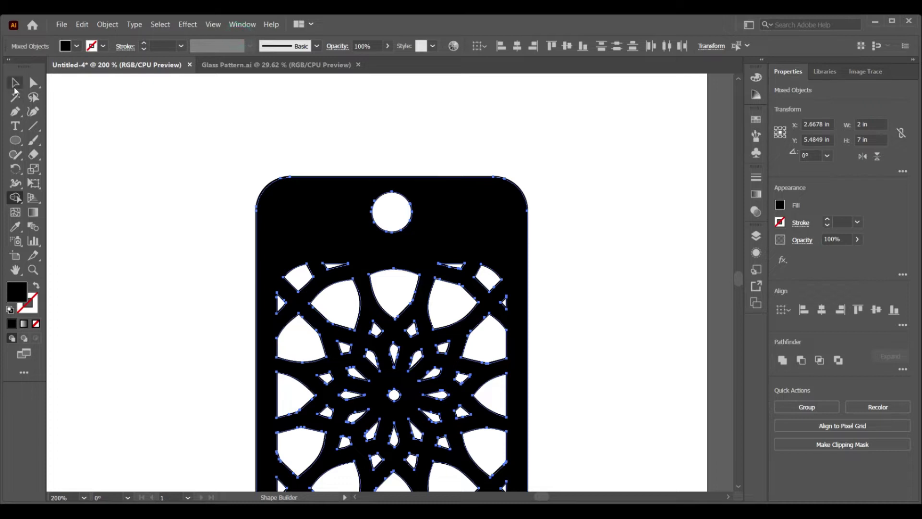
Move the merged black tag aside to the left, off the leftover pattern pieces beneath it
{"action": "left_click", "coordinate": [15, 88]}
{"action": "left_click", "coordinate": [578, 215]}
{"action": "left_click_drag", "start_coordinate": [404, 407], "coordinate": [570, 368]}
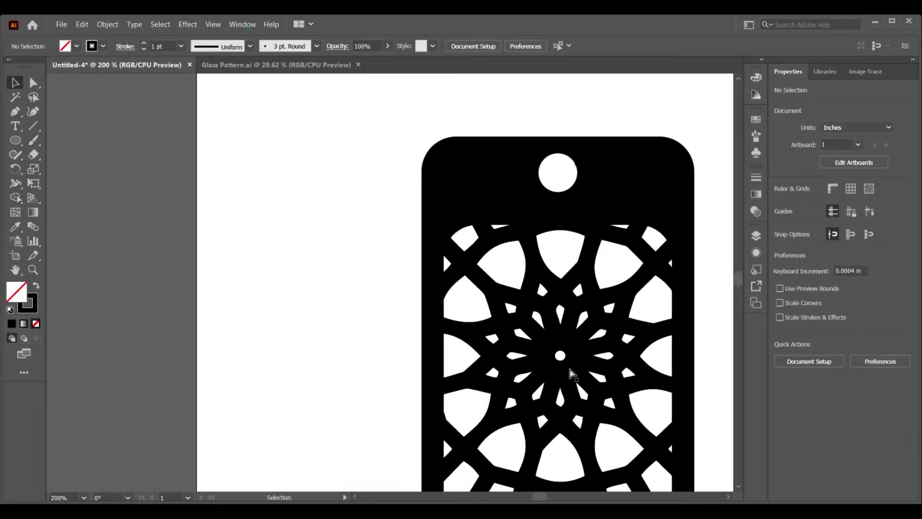
{"action": "key", "text": "ctrl+minus"}
{"action": "key", "text": "ctrl+minus"}
{"action": "left_click_drag", "start_coordinate": [657, 354], "coordinate": [653, 238]}
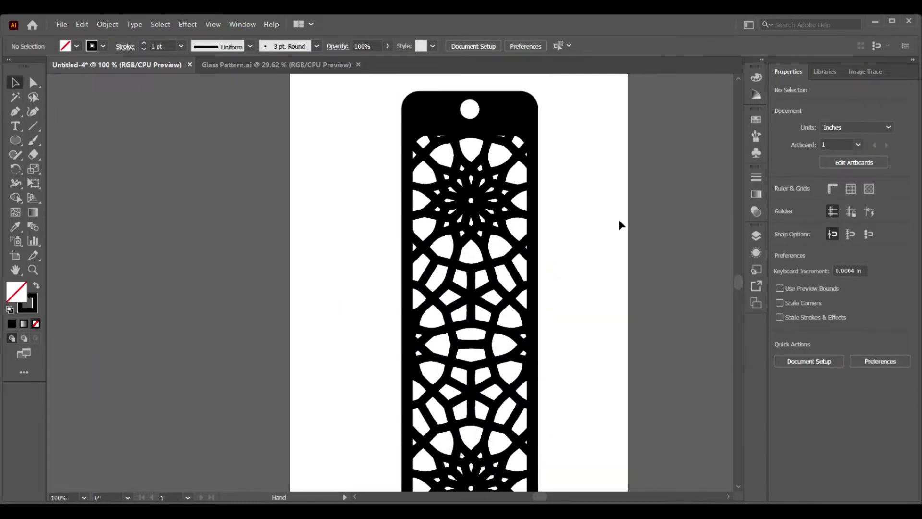
{"action": "left_click_drag", "start_coordinate": [517, 123], "coordinate": [300, 122]}
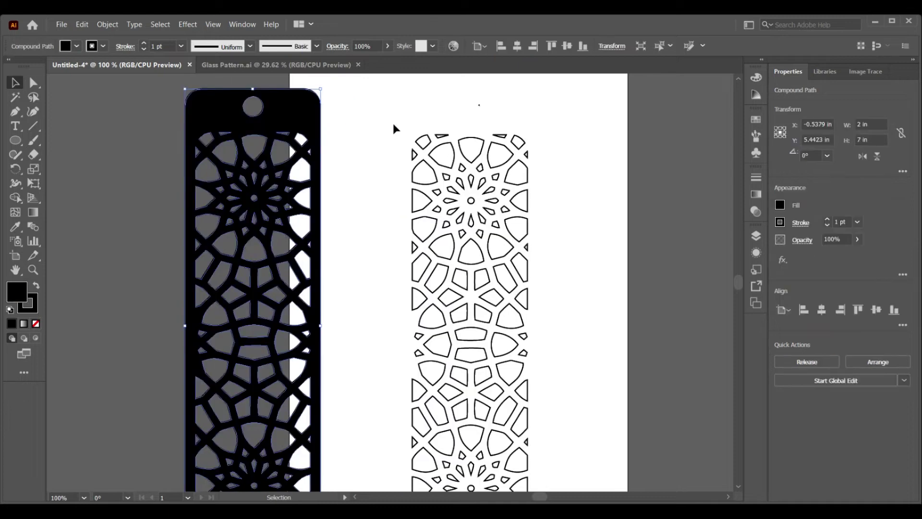
Delete all the leftover outlined pattern pieces remaining on the artboard
{"action": "left_click_drag", "start_coordinate": [519, 246], "coordinate": [580, 336]}
{"action": "key", "text": "Delete"}
{"action": "scroll", "coordinate": [451, 268], "scroll_direction": "down", "scroll_amount": 5}
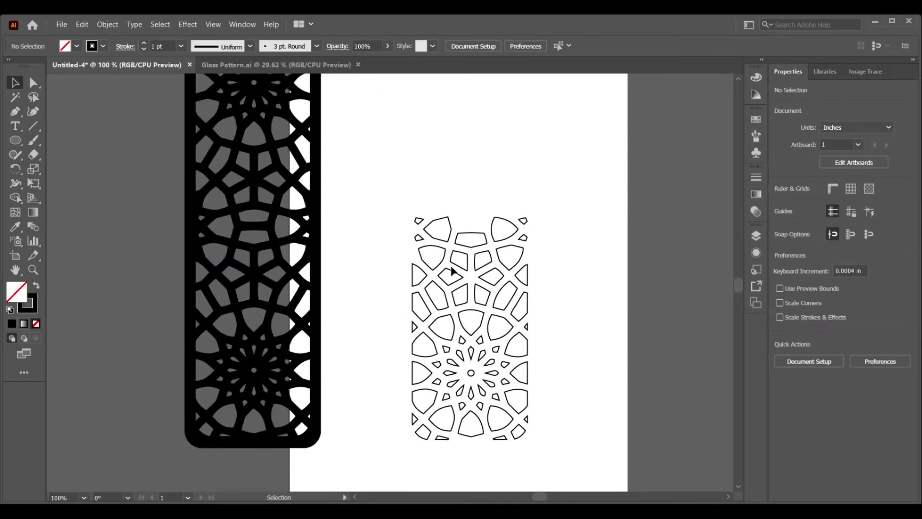
{"action": "left_click_drag", "start_coordinate": [390, 149], "coordinate": [570, 444]}
{"action": "left_click", "coordinate": [439, 270]}
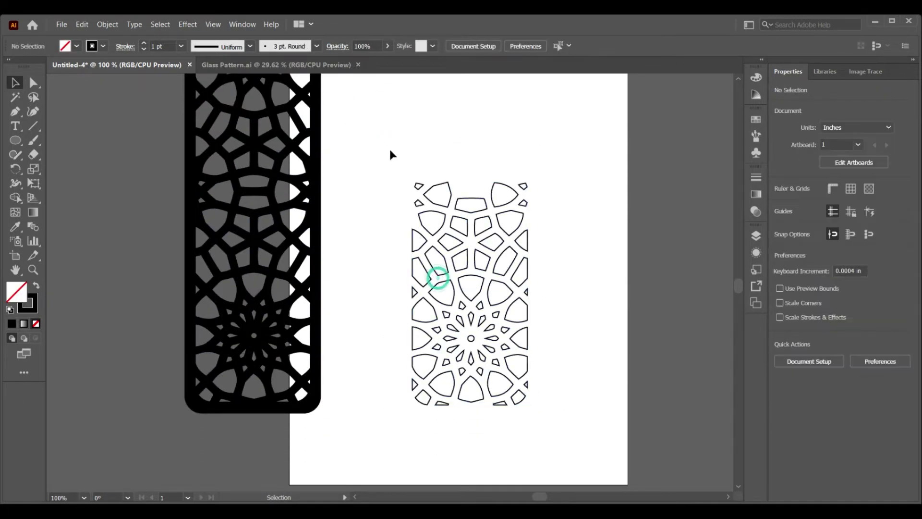
{"action": "left_click_drag", "start_coordinate": [390, 149], "coordinate": [576, 448]}
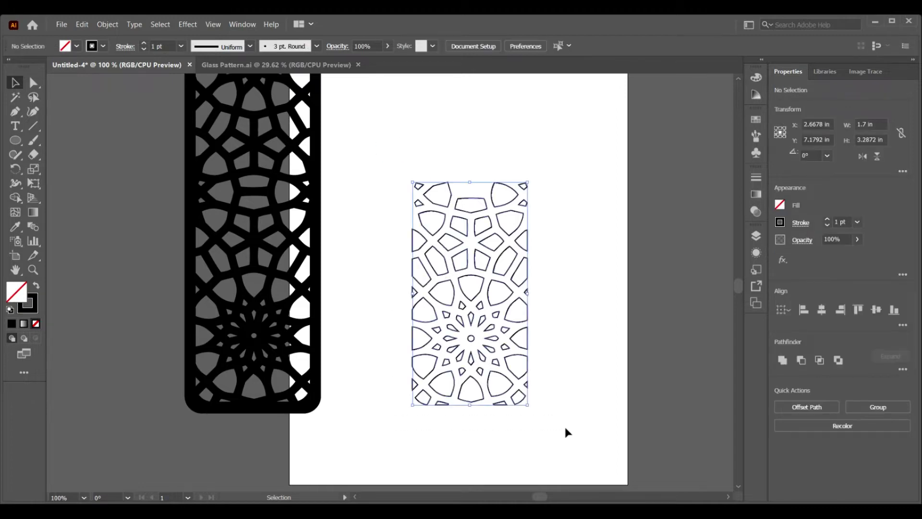
{"action": "key", "text": "Delete"}
Move the merged tag back onto the middle of the artboard and deselect it
{"action": "left_click_drag", "start_coordinate": [301, 193], "coordinate": [514, 224]}
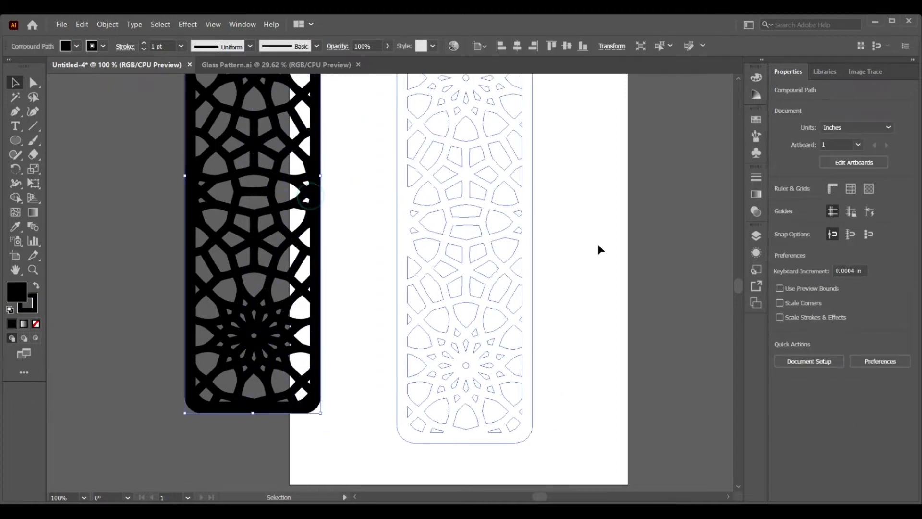
{"action": "left_click", "coordinate": [607, 236]}
{"action": "left_click_drag", "start_coordinate": [599, 240], "coordinate": [561, 311]}
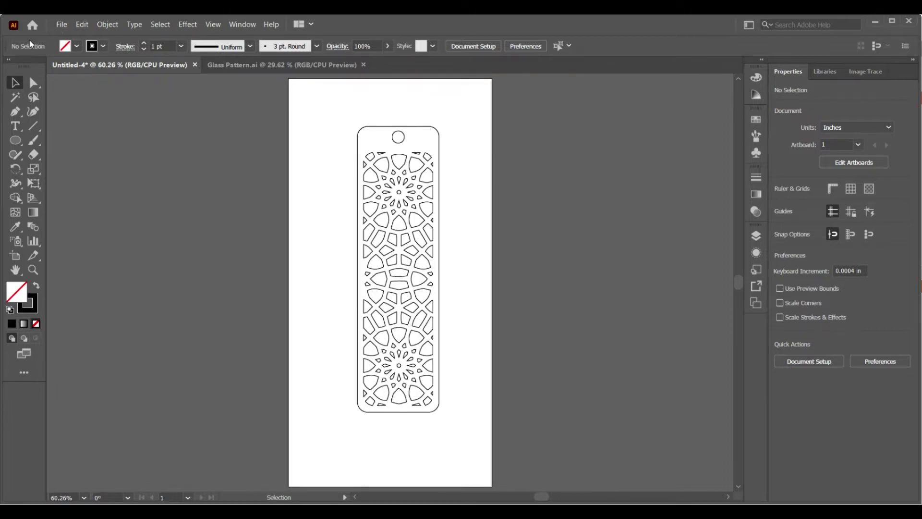
Save the document as Bookmark in Adobe Illustrator format in the Desktop's Bookmark folder, with Illustrator 2020 compatibility
{"action": "left_click", "coordinate": [62, 24]}
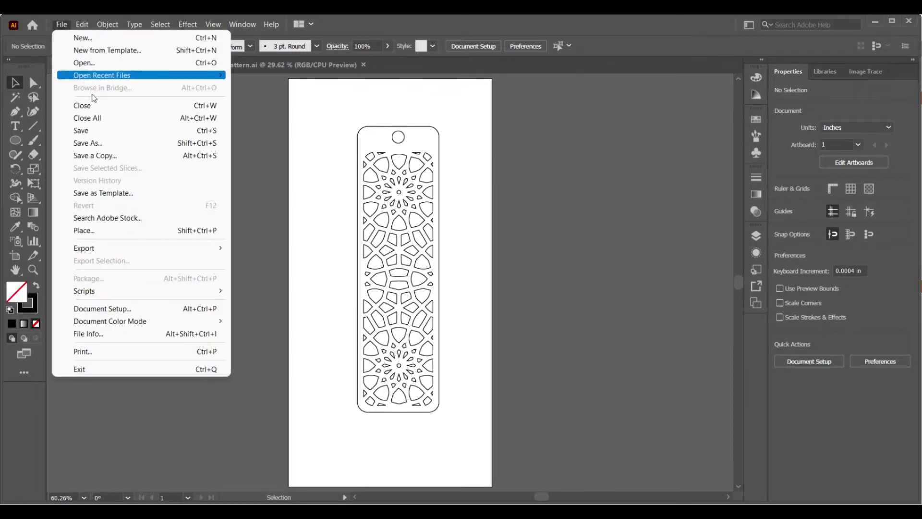
{"action": "left_click", "coordinate": [105, 142]}
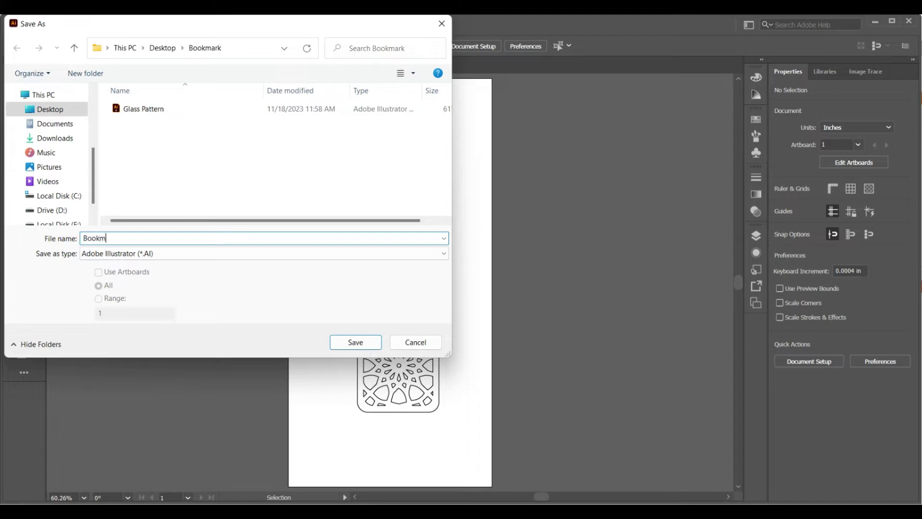
{"action": "key", "text": "Return"}
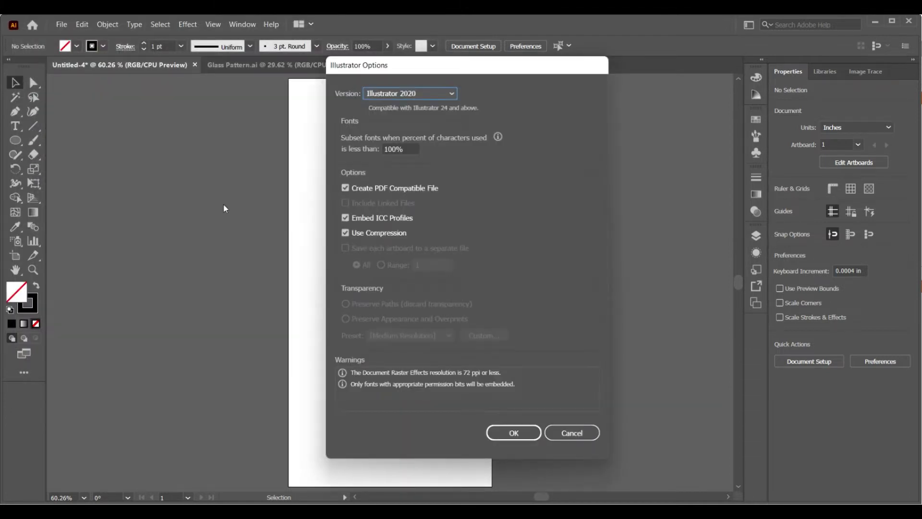
{"action": "key", "text": "Return"}
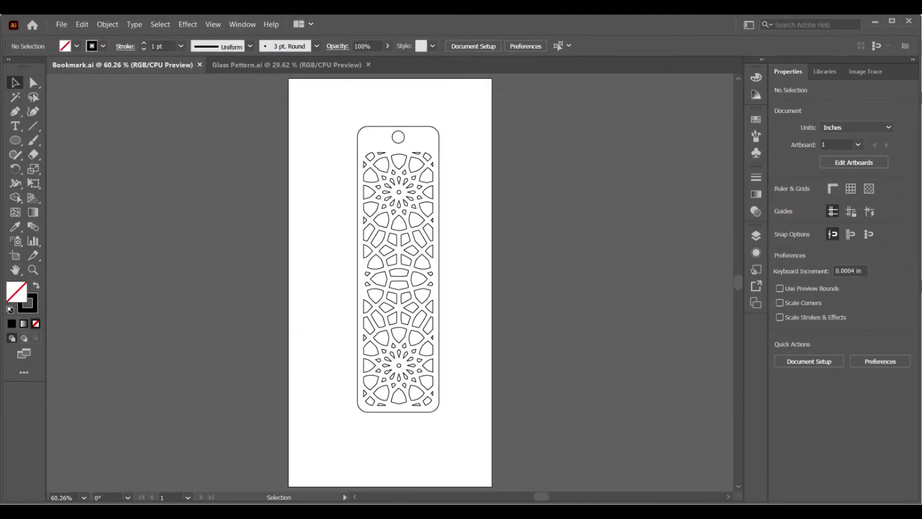
Switch to LightBurn, dismiss the update notice, and open the Bookmark file from the Desktop's Bookmark folder with all supported file types listed
{"action": "left_click", "coordinate": [699, 510]}
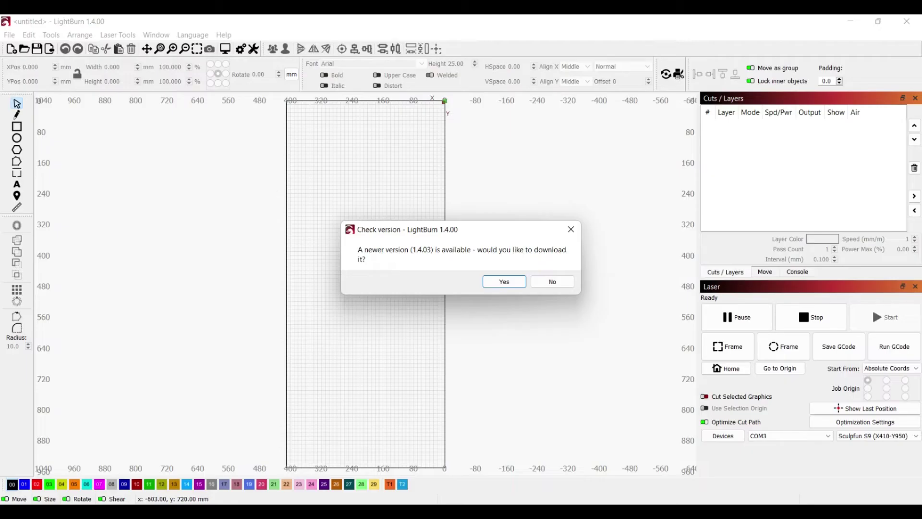
{"action": "left_click", "coordinate": [574, 229]}
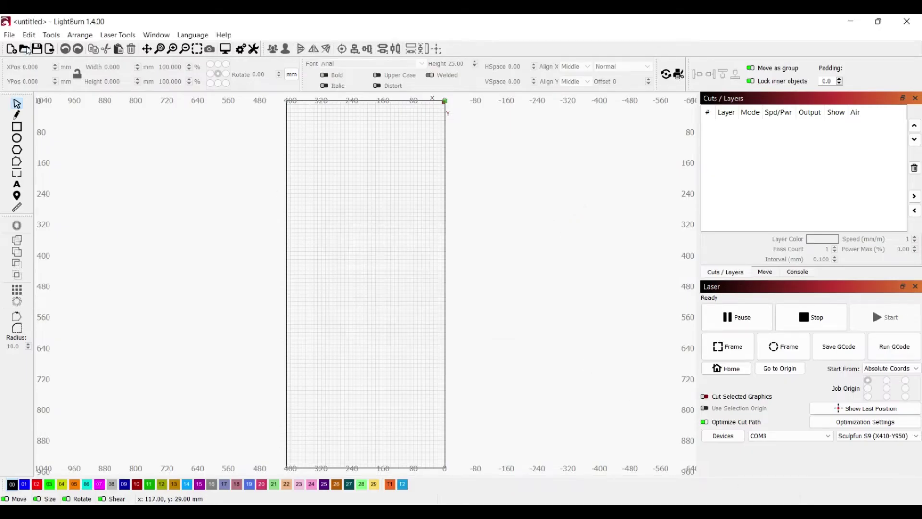
{"action": "left_click", "coordinate": [25, 48]}
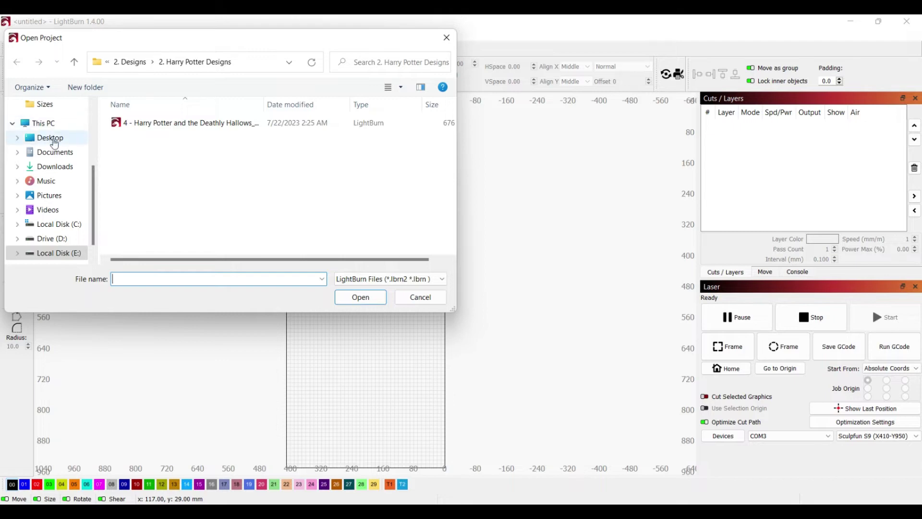
{"action": "left_click", "coordinate": [54, 143]}
{"action": "double_click", "coordinate": [125, 125]}
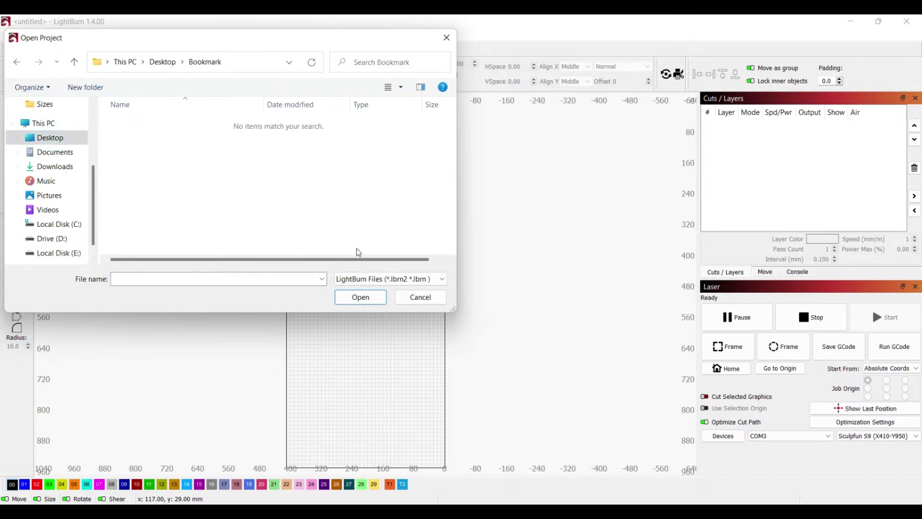
{"action": "left_click", "coordinate": [361, 279]}
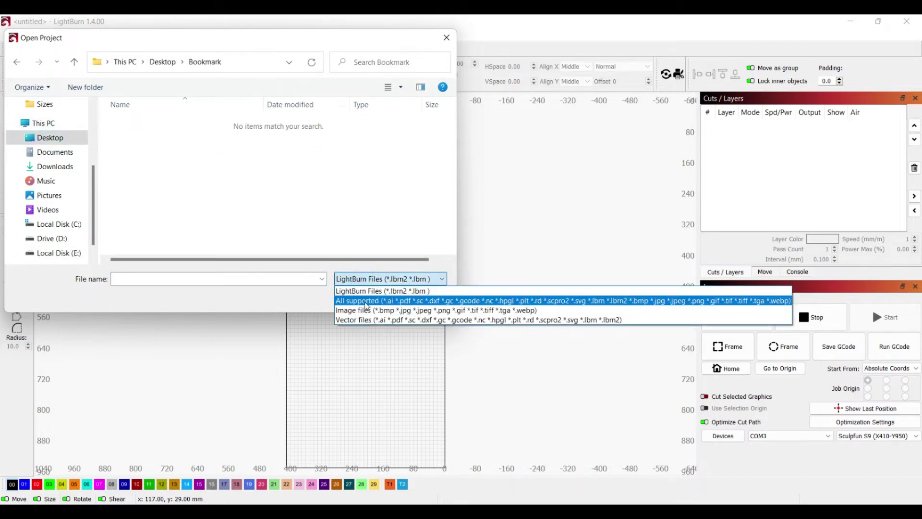
{"action": "left_click", "coordinate": [367, 306]}
{"action": "double_click", "coordinate": [143, 126]}
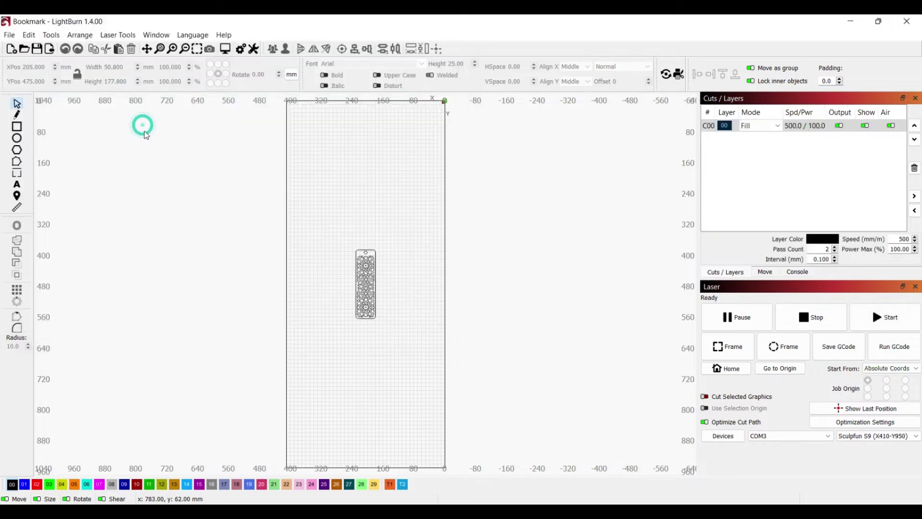
Select the imported bookmark design in the workspace
{"action": "left_click", "coordinate": [369, 290]}
{"action": "scroll", "coordinate": [370, 294], "scroll_direction": "down", "scroll_amount": 3}
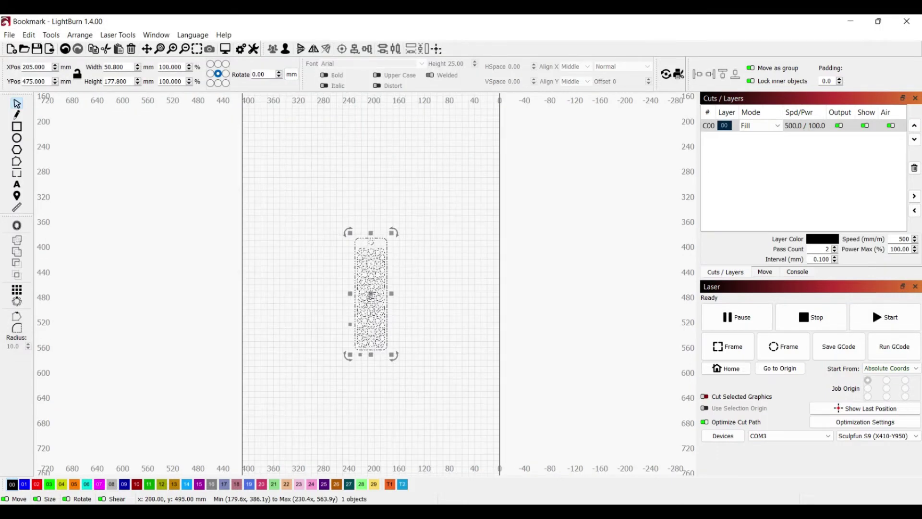